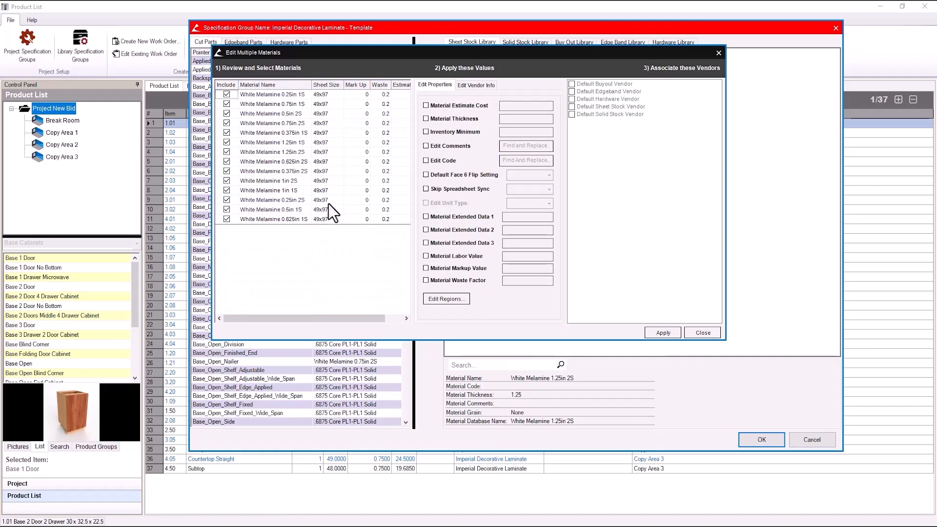
Limit the included materials to White Melamine 0.25in 1S and White Melamine 0.25in 2S
left_click_drag(324, 320, 285, 318)
left_click(227, 105)
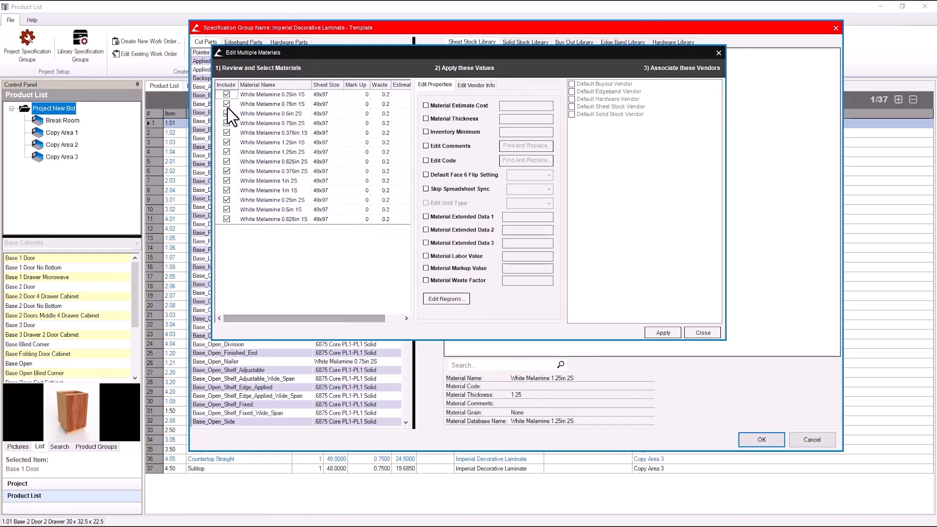
left_click(226, 113)
left_click(226, 123)
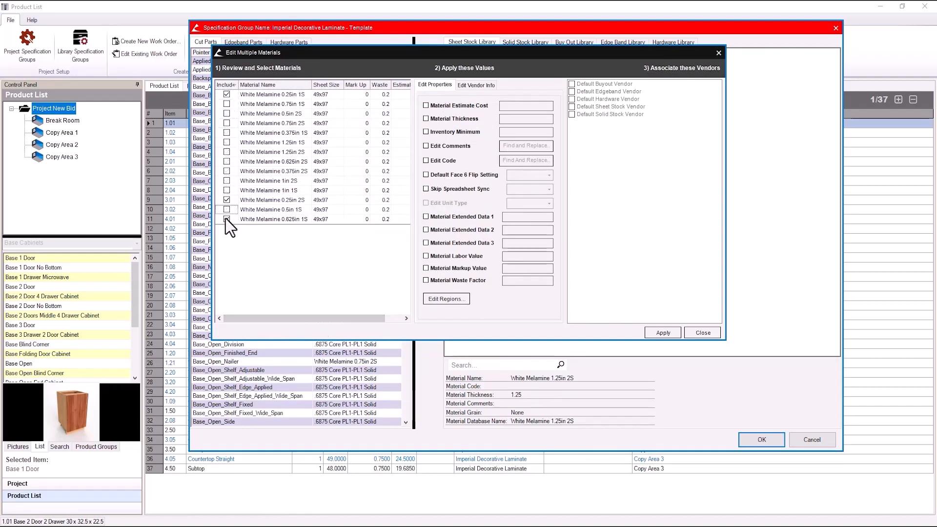
left_click(227, 219)
Apply a material estimate cost of 37 to the two included White Melamine 0.25in materials
left_click(440, 105)
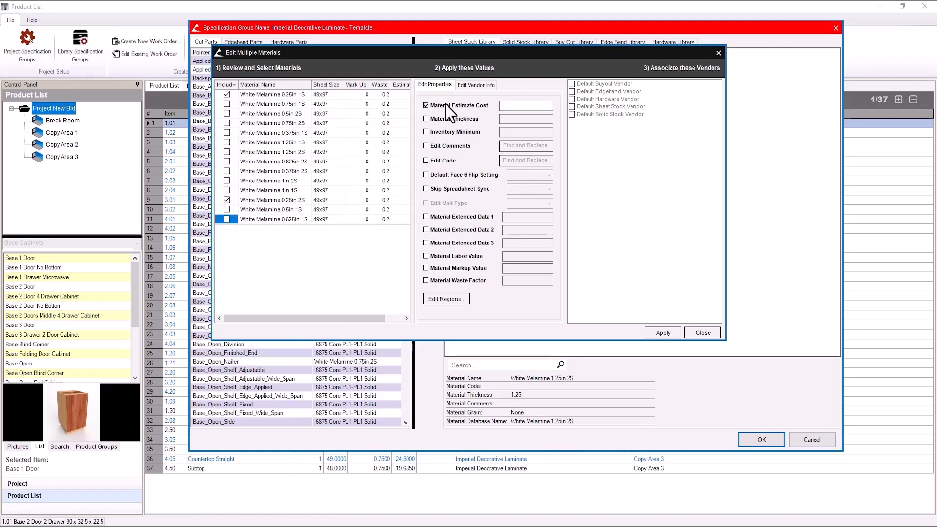
left_click(516, 104)
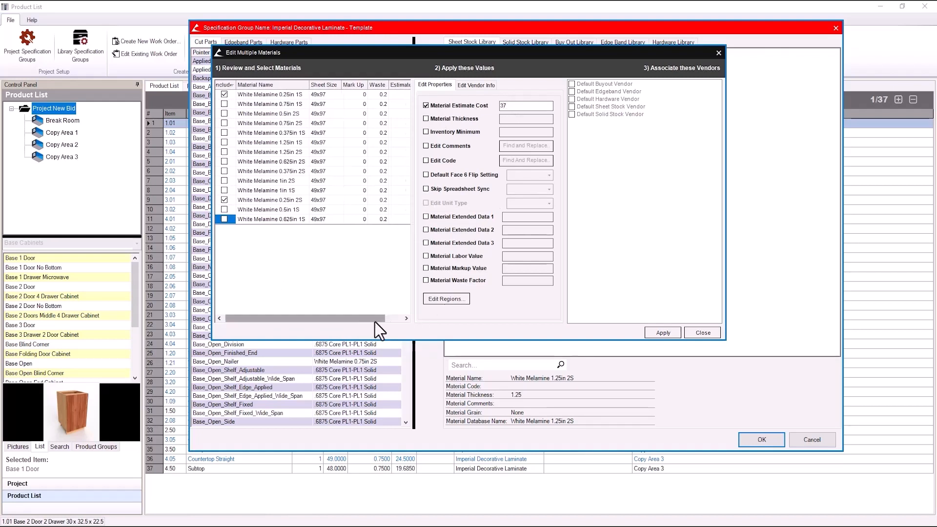
left_click_drag(375, 319, 392, 318)
left_click(656, 331)
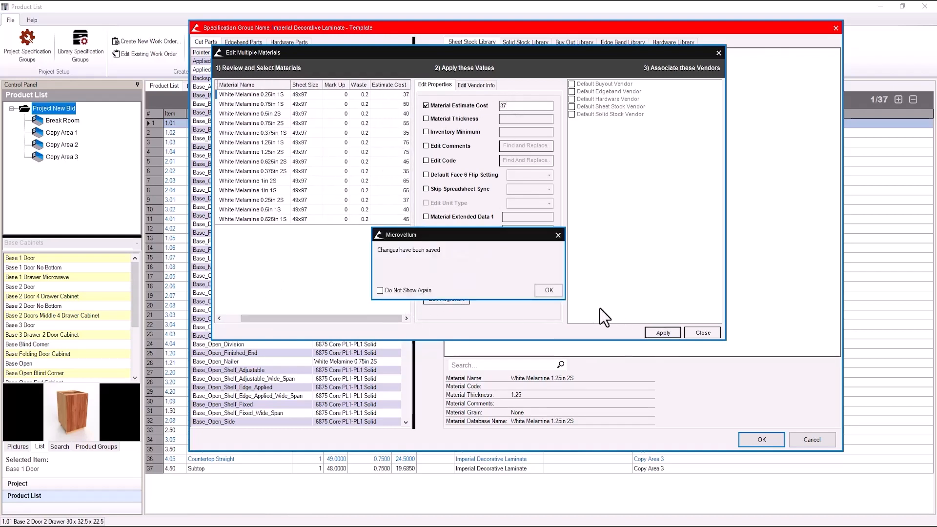
left_click(550, 289)
Apply only a material markup value of .05 to all White Melamine materials, and check White Melamine 0.25in 1S's properties
left_click(430, 106)
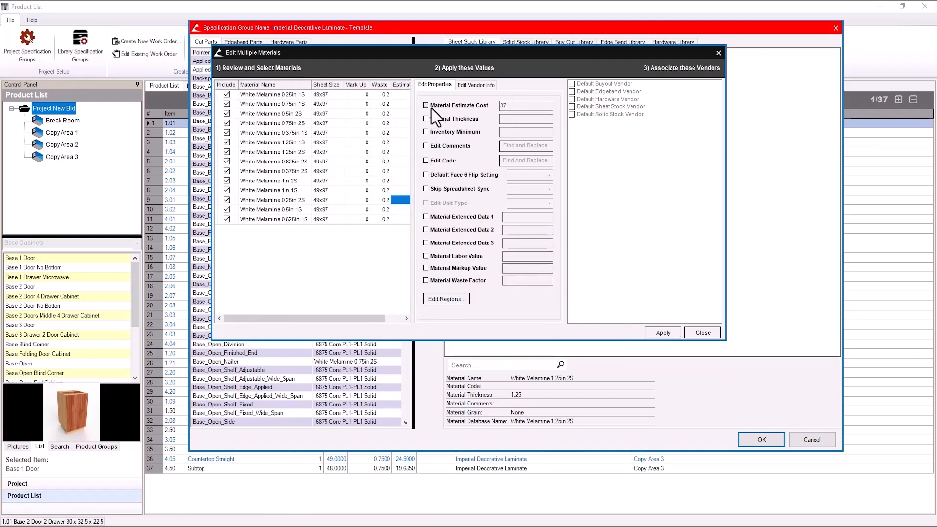
left_click(425, 268)
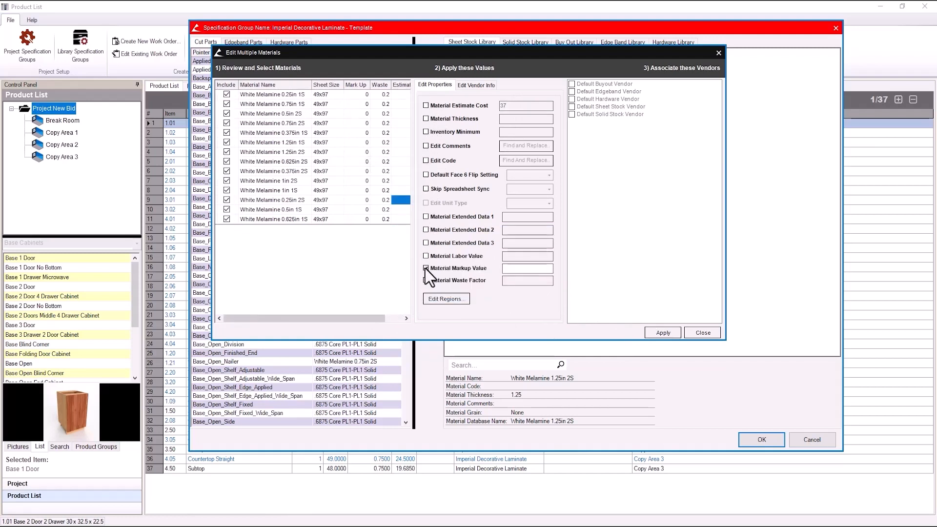
left_click(520, 268)
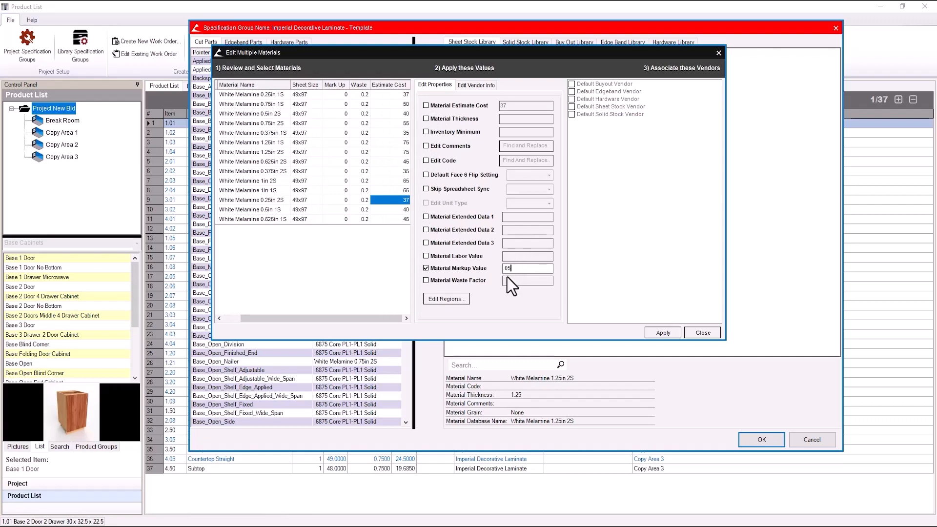
left_click(657, 333)
left_click(550, 290)
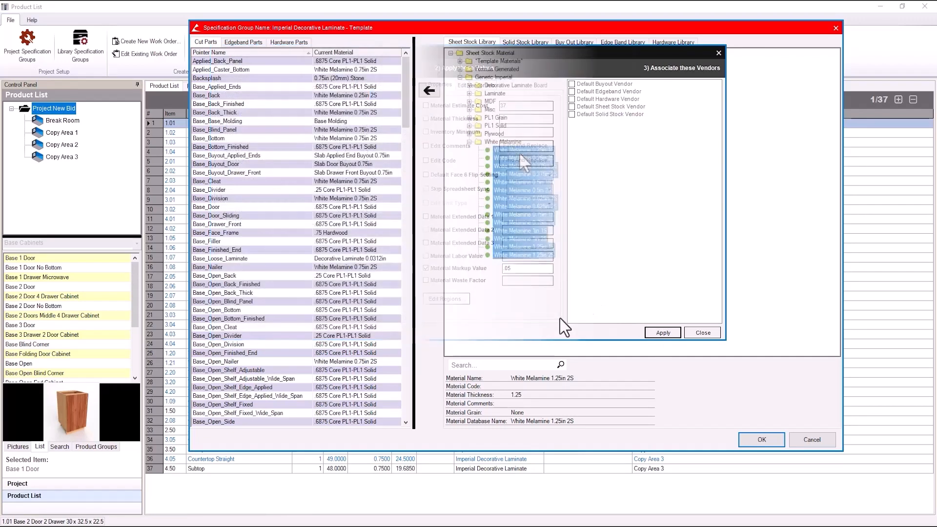
double_click(511, 150)
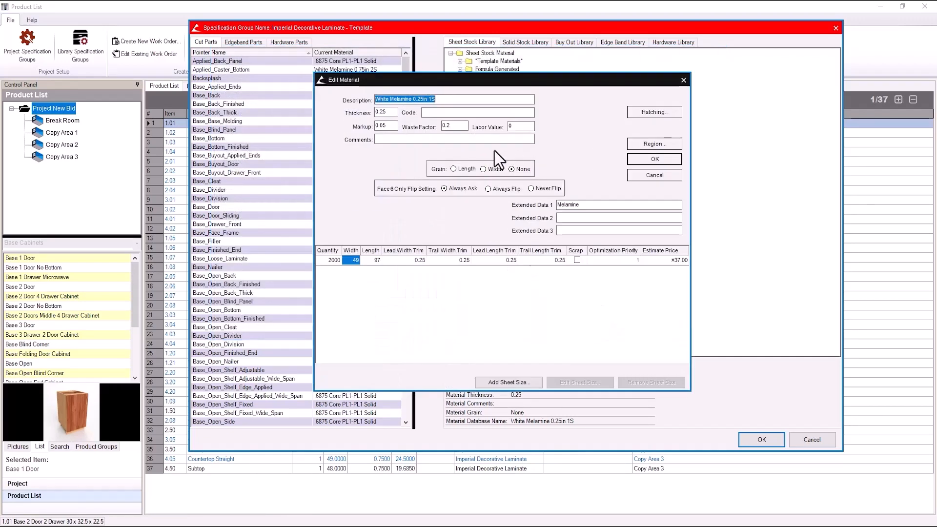
left_click(647, 173)
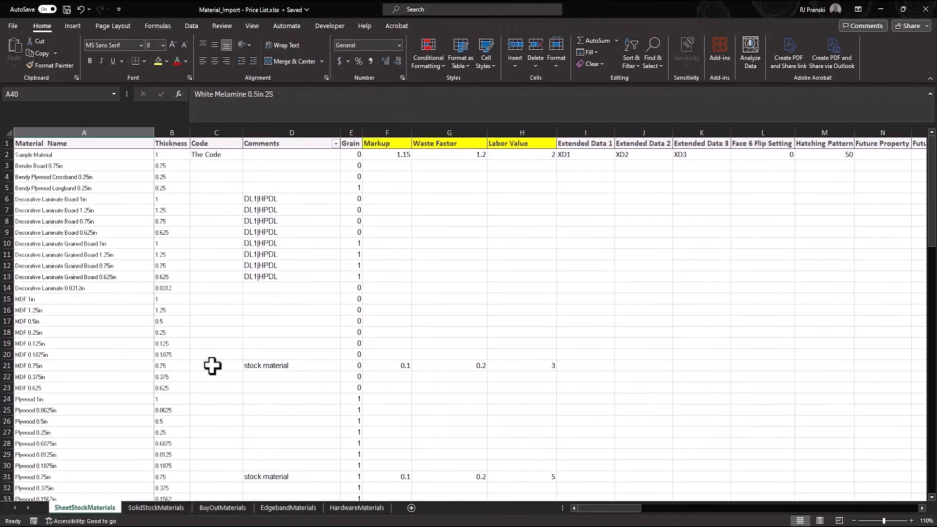
Review the solid stock, buyout, edgeband and hardware material sheets of the Material_Import - Price List.xlsx workbook
left_click(156, 510)
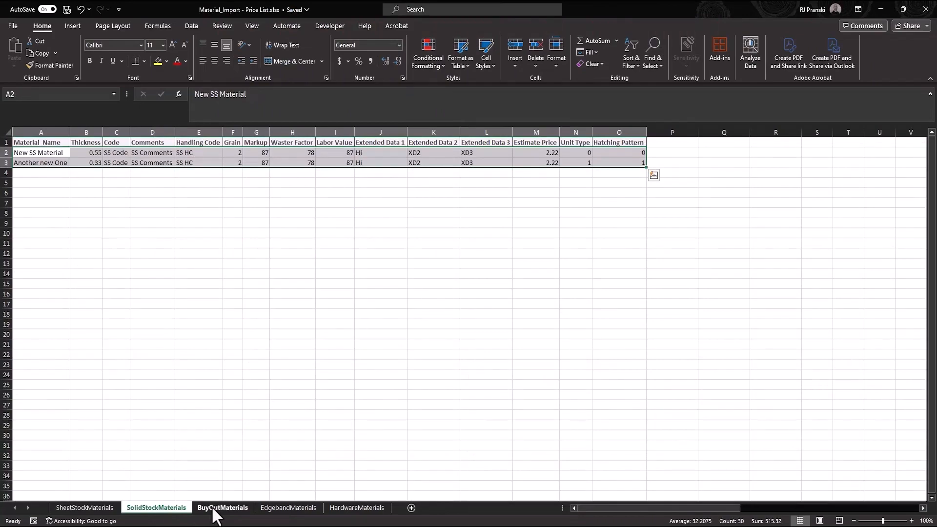
left_click(217, 509)
left_click(288, 508)
left_click(356, 508)
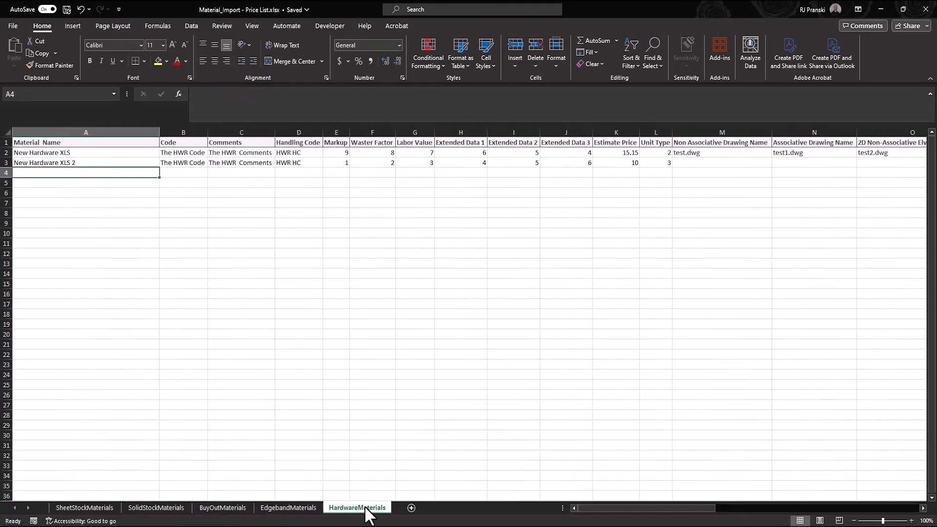
Look through the full list of materials on the SheetStockMaterials sheet
left_click(85, 508)
scroll(83, 362, "down", 7)
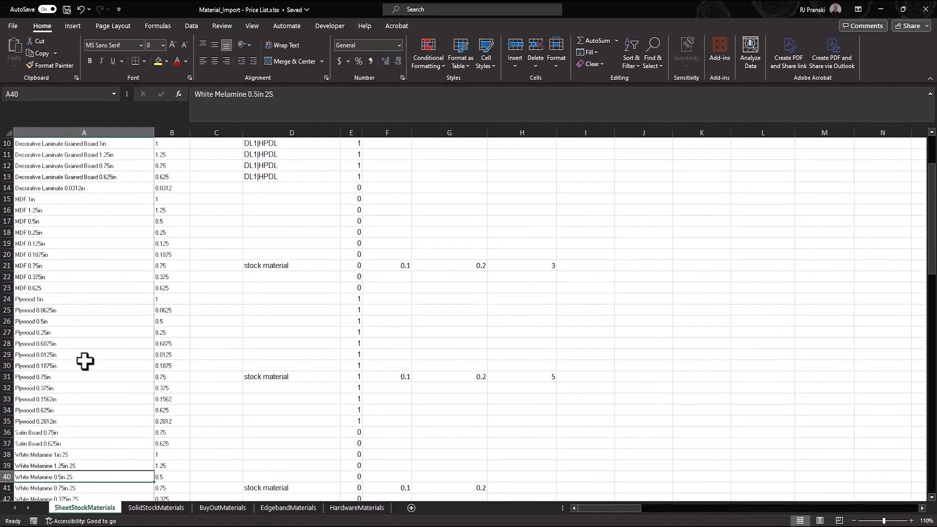
scroll(85, 361, "down", 19)
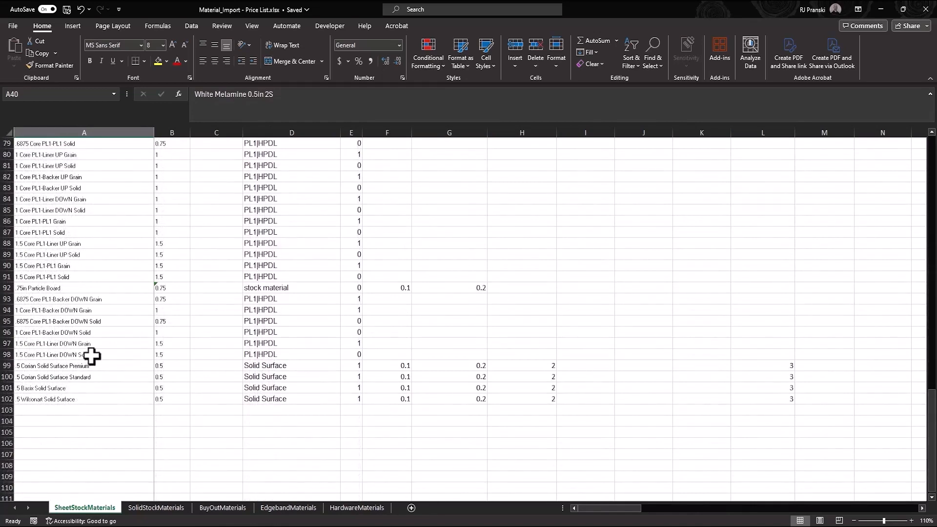
scroll(182, 350, "up", 20)
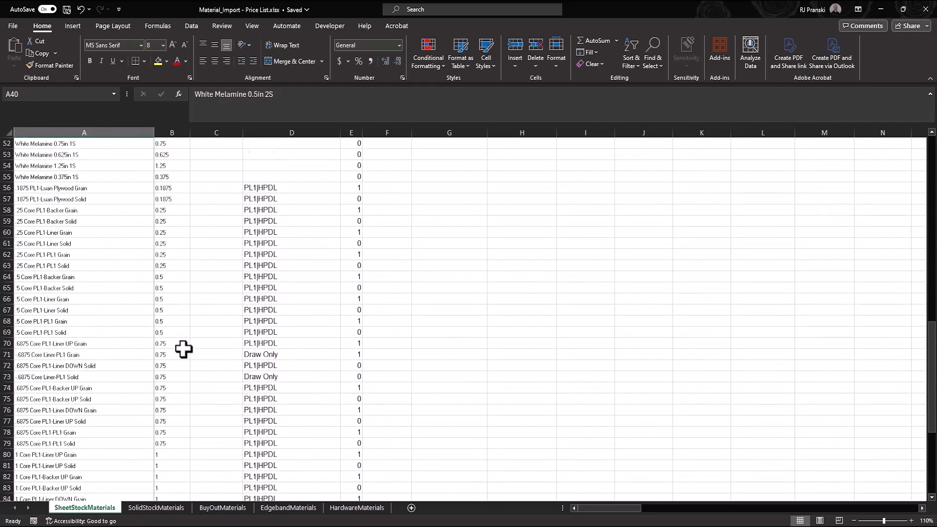
scroll(184, 349, "up", 5)
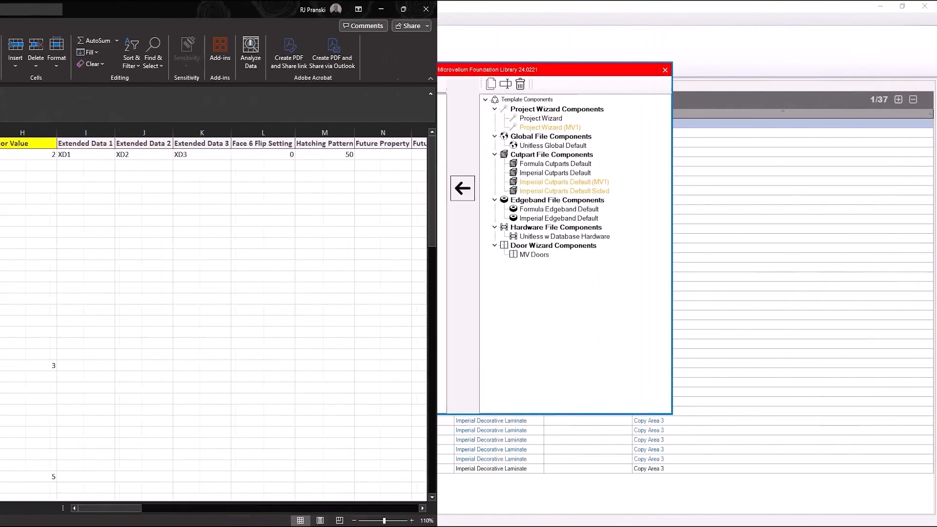
Switch to the Microvellum Workbook Designer and open the SheetStockLibrary sheet of the M workbook
left_click(266, 81)
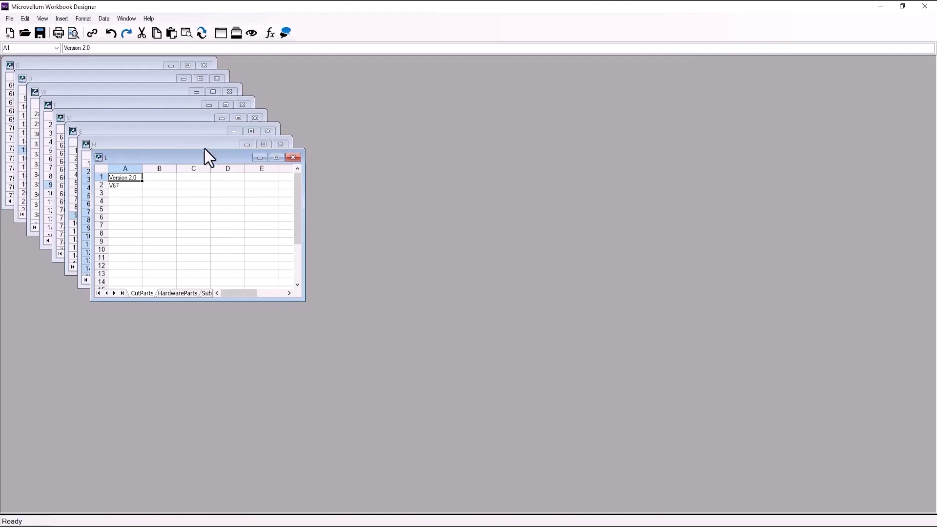
double_click(107, 117)
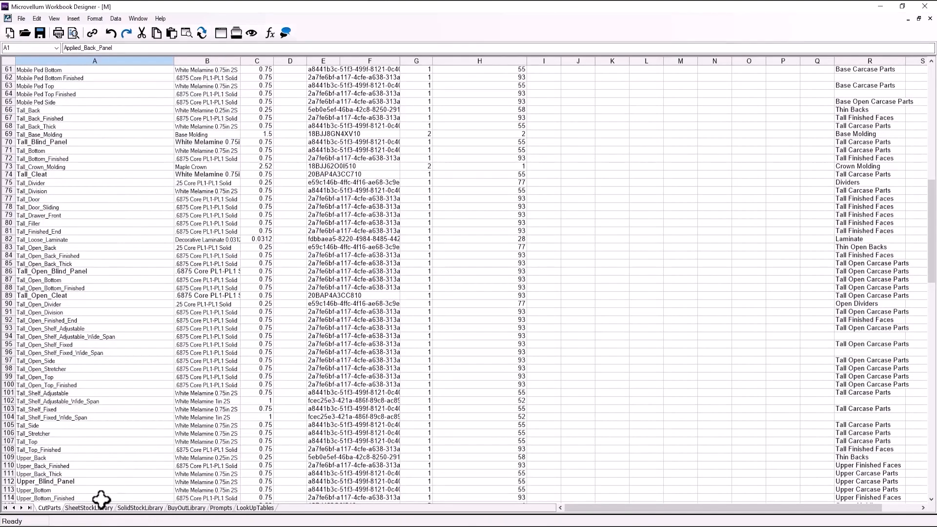
left_click(86, 508)
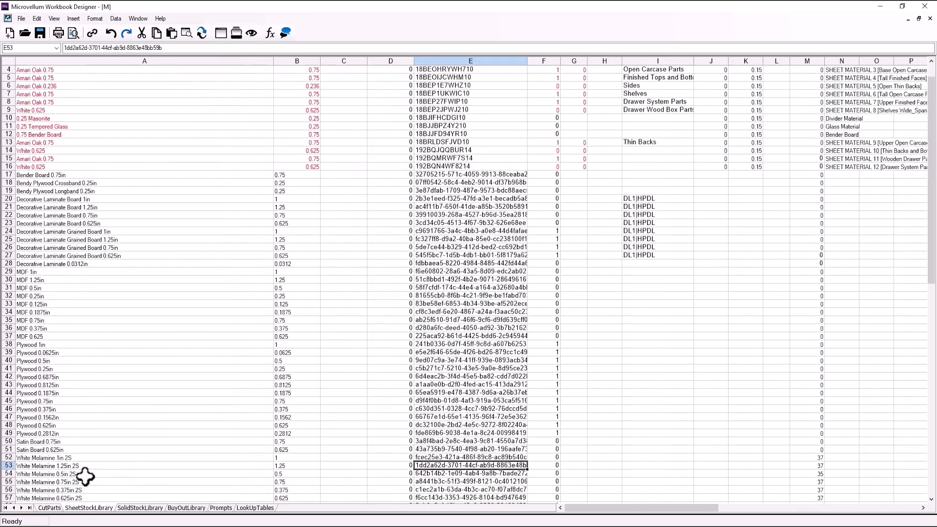
Select the material names and thicknesses from Bender Board 0.75in in row 17 downward, along with their property cells
left_click(132, 174)
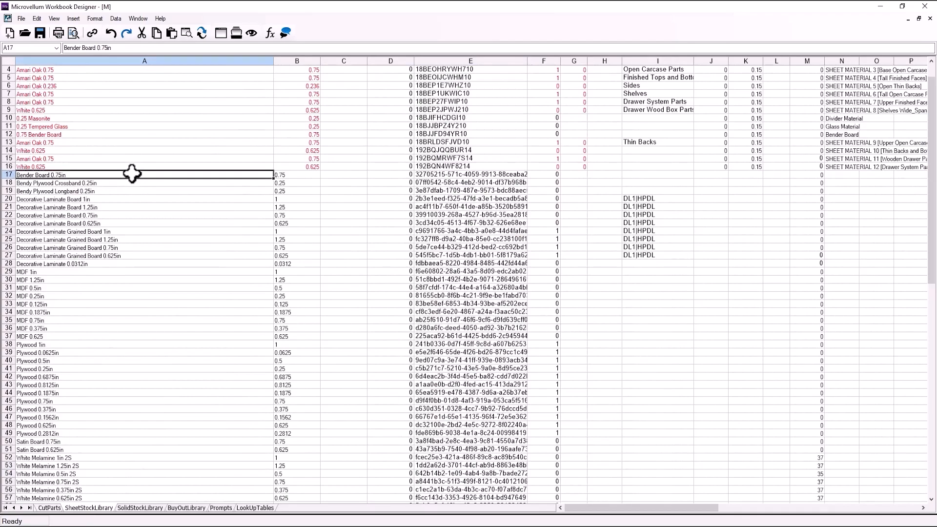
left_click_drag(131, 174, 287, 521)
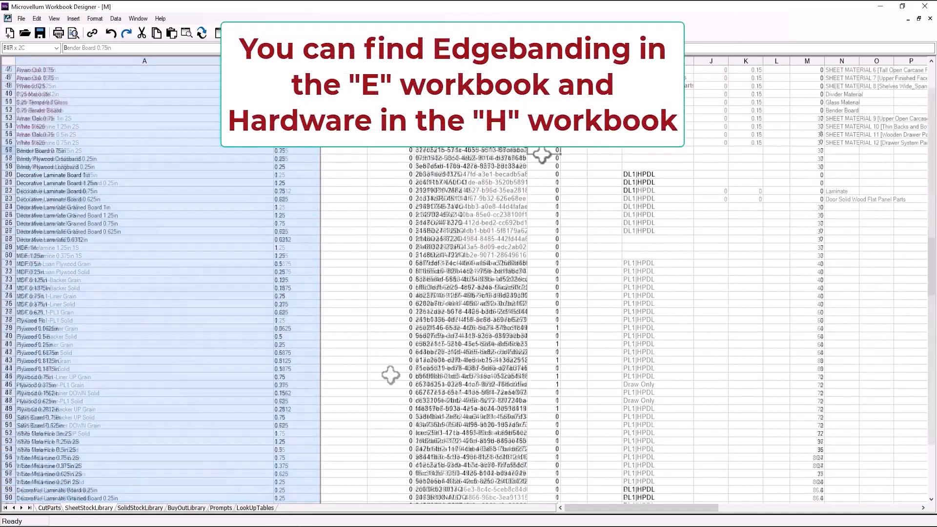
left_click_drag(542, 154, 654, 433)
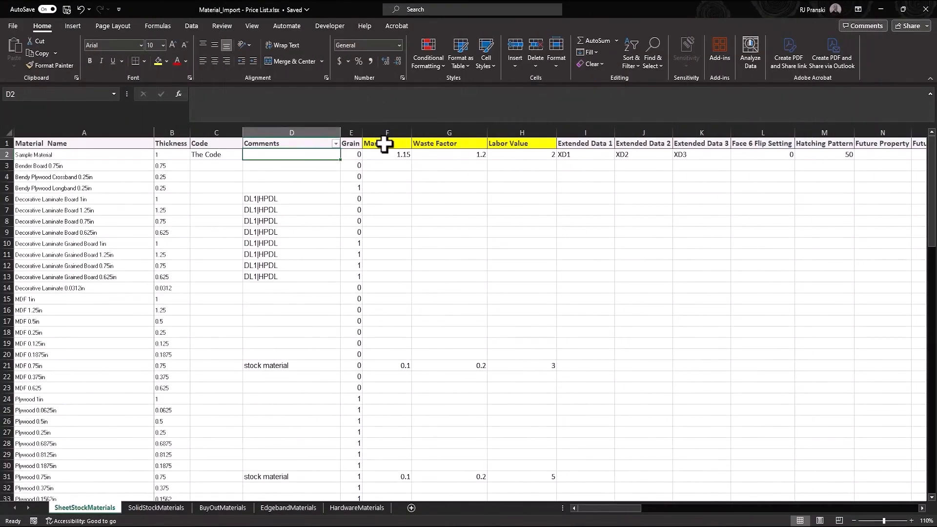
Switch to the Excel price list and examine the SheetStockMaterials columns for sheet quantity, size, trim and optimization priority
scroll(385, 144, "right", 8)
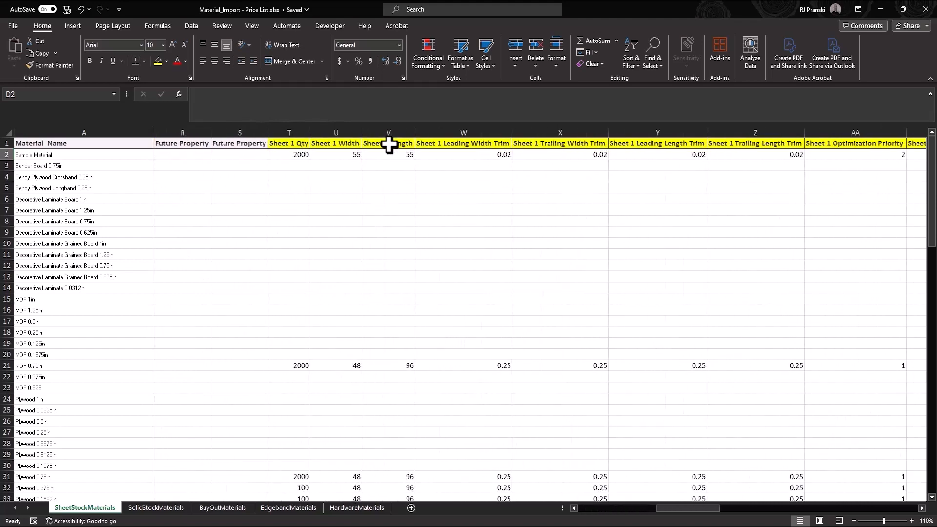
scroll(245, 143, "right", 3)
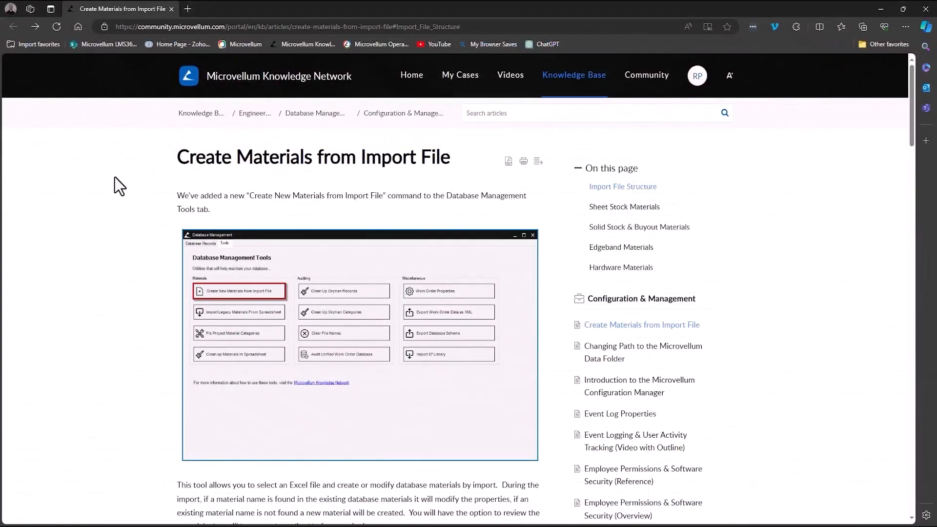
Switch to the browser and read the column definitions for each material type in the Create Materials from Import File article
scroll(115, 177, "down", 6)
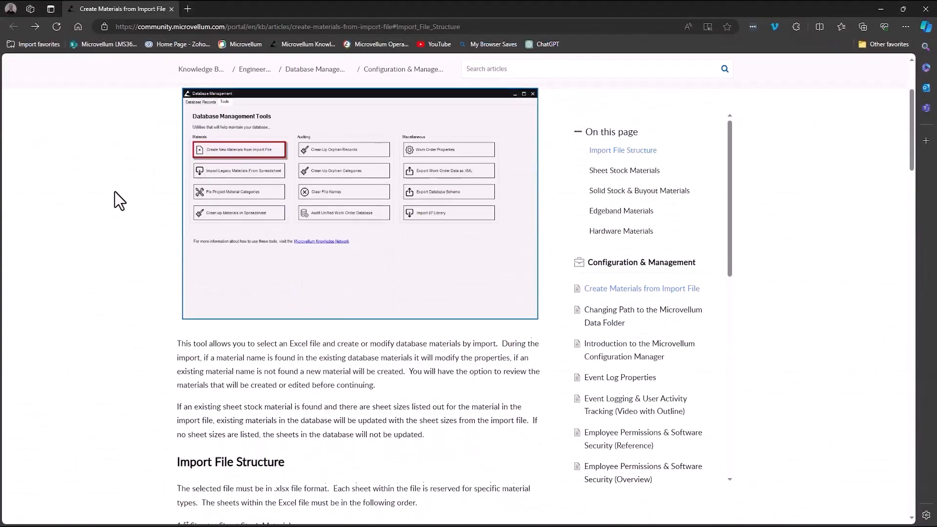
scroll(115, 192, "down", 15)
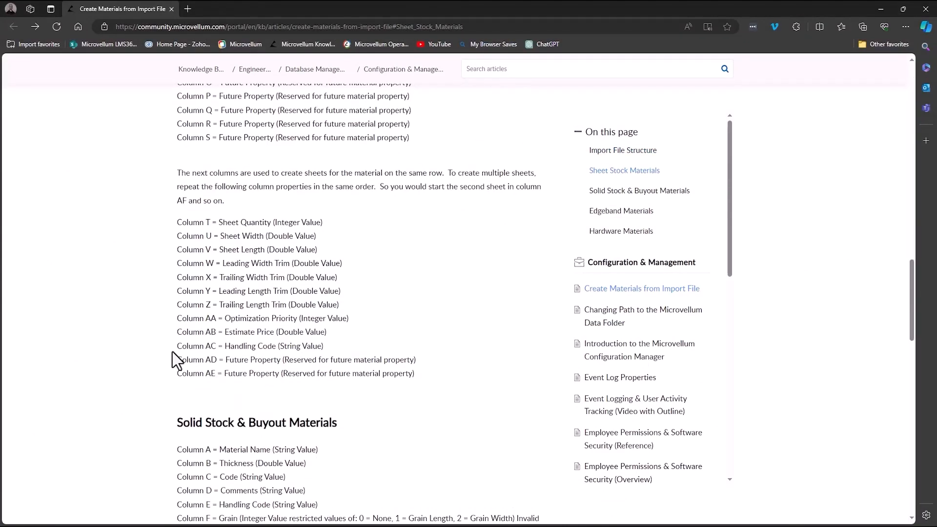
scroll(172, 352, "down", 14)
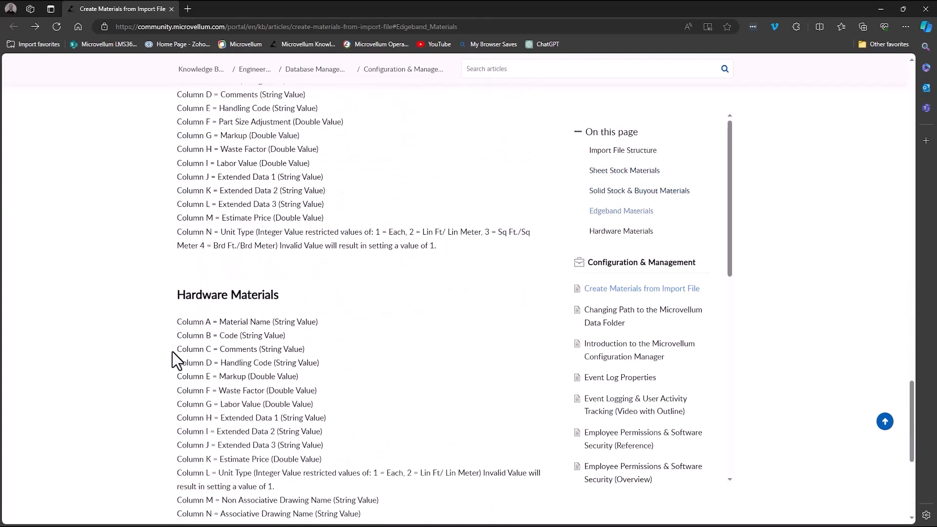
scroll(145, 386, "down", 6)
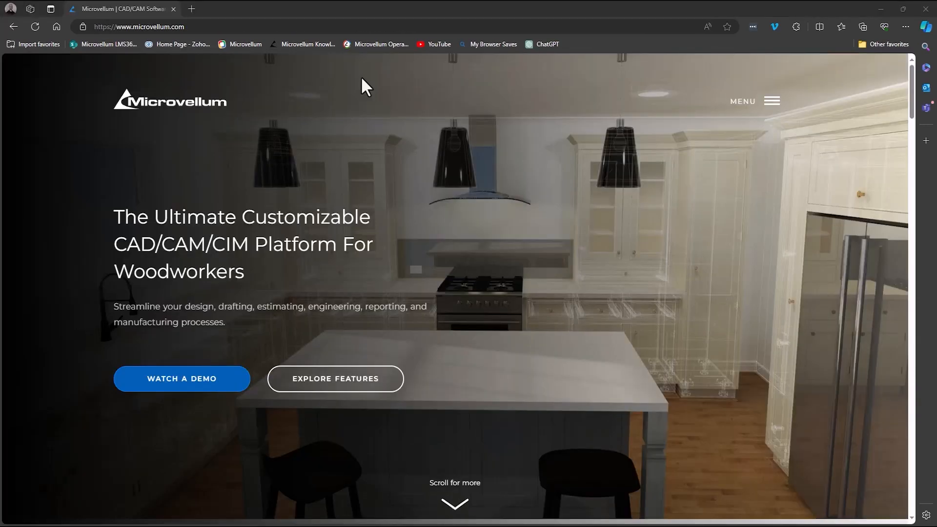
Open the Community page from the Learn section of the Microvellum website
left_click(774, 103)
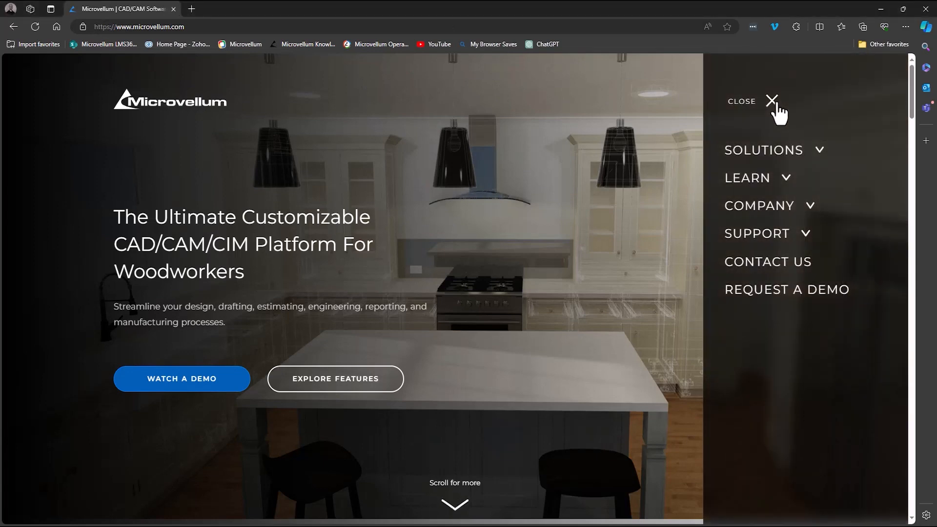
left_click(783, 178)
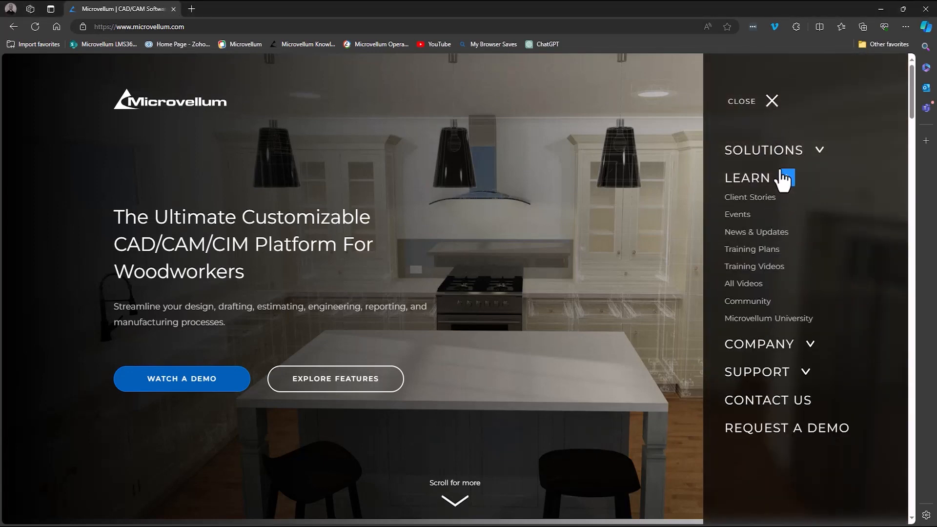
left_click(746, 303)
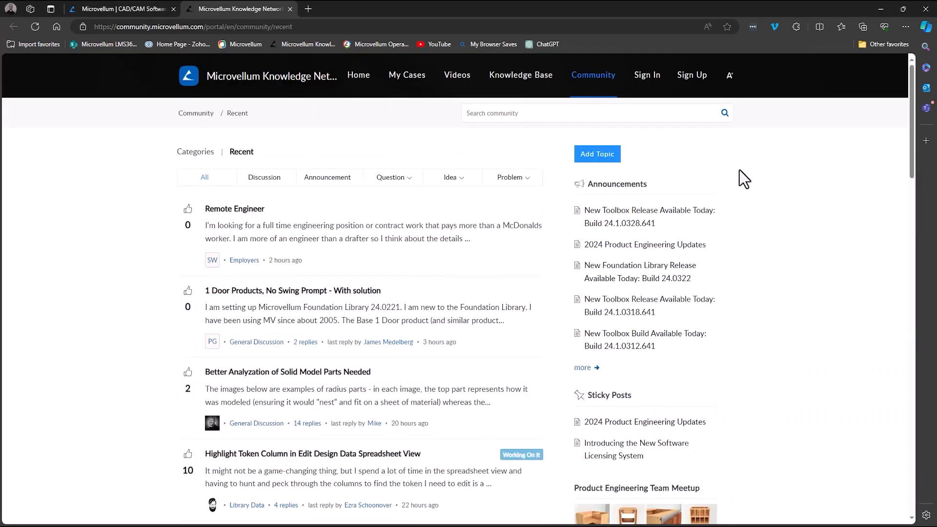
Visit the Knowledge Base and Community sections of the Microvellum Knowledge Network, ending on the Knowledge Base
left_click(508, 83)
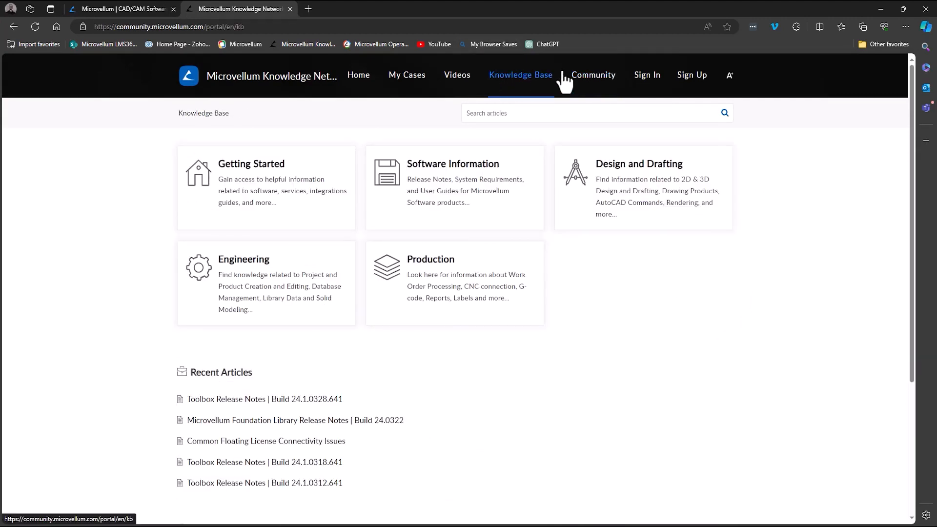
left_click(589, 86)
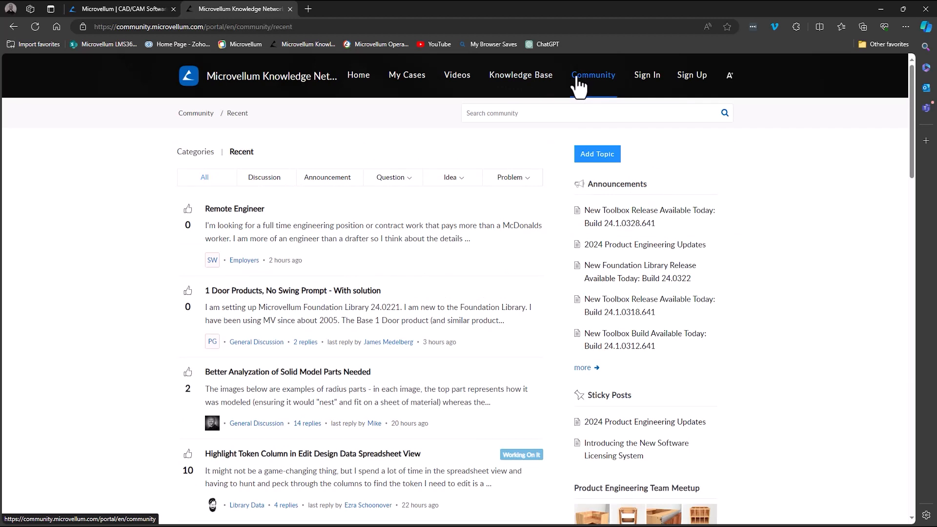
left_click(534, 82)
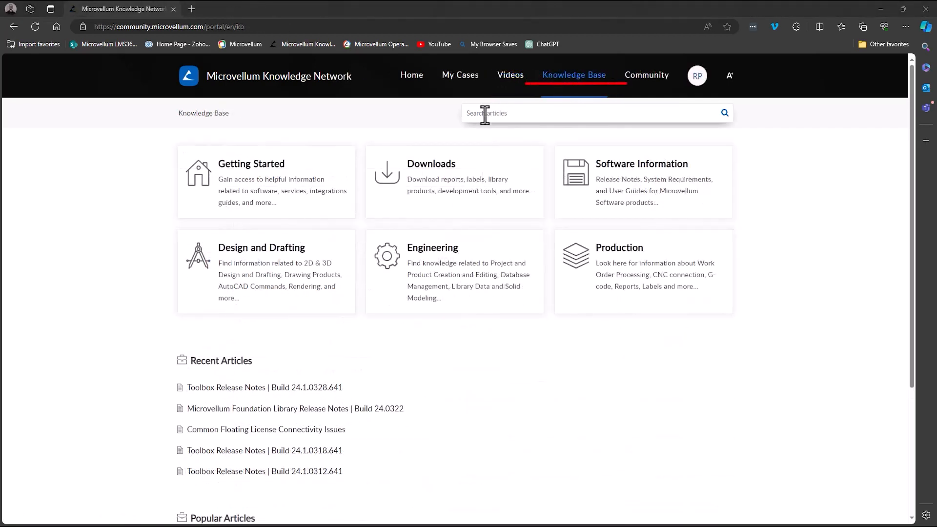
Search the Knowledge Base for "import material" and open the Create Materials from Import File article
left_click(485, 113)
type("import mate")
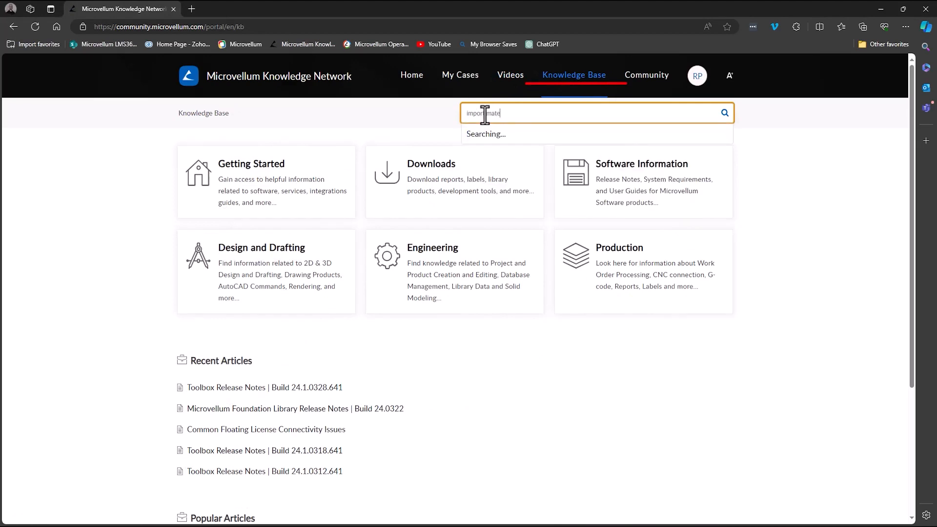
type("rial")
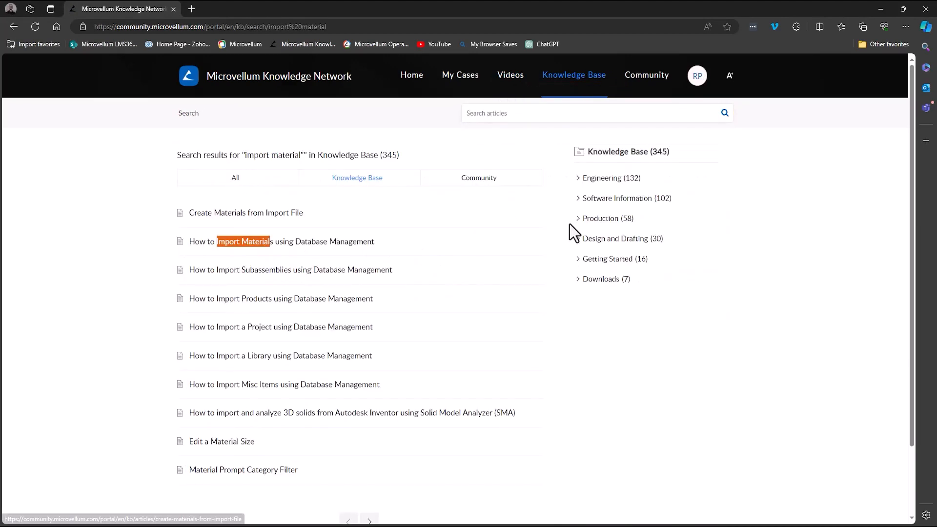
left_click(181, 228)
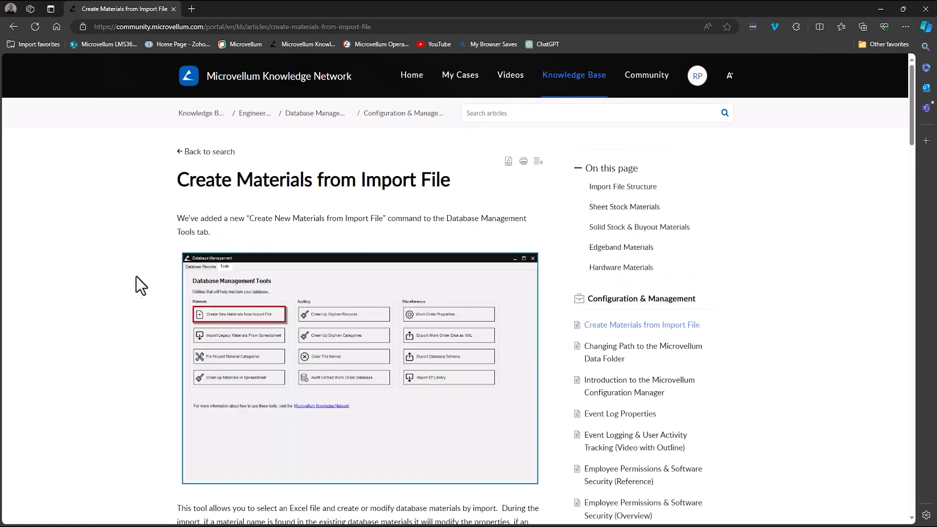
Read through the article to its Material_Import.xlsx attachment and bring up that sample spreadsheet in Excel
scroll(134, 279, "down", 10)
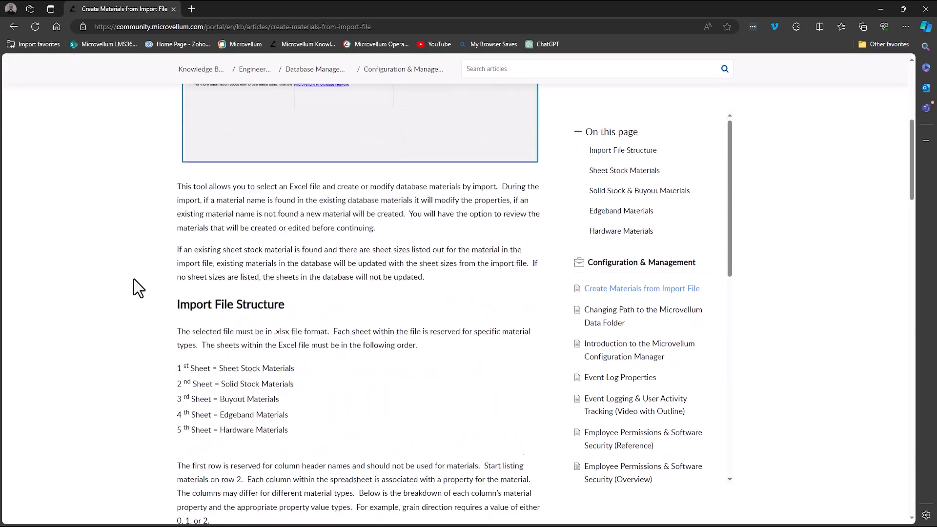
scroll(156, 309, "down", 20)
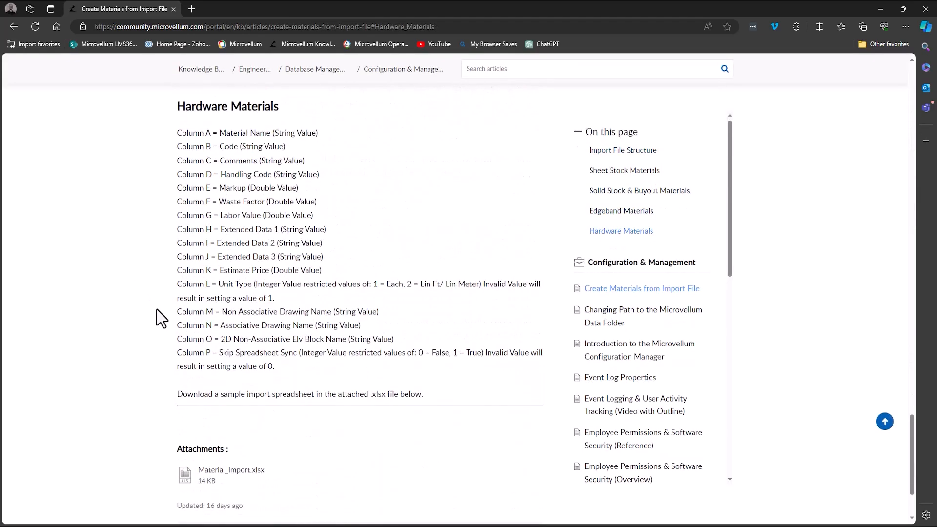
scroll(131, 352, "down", 3)
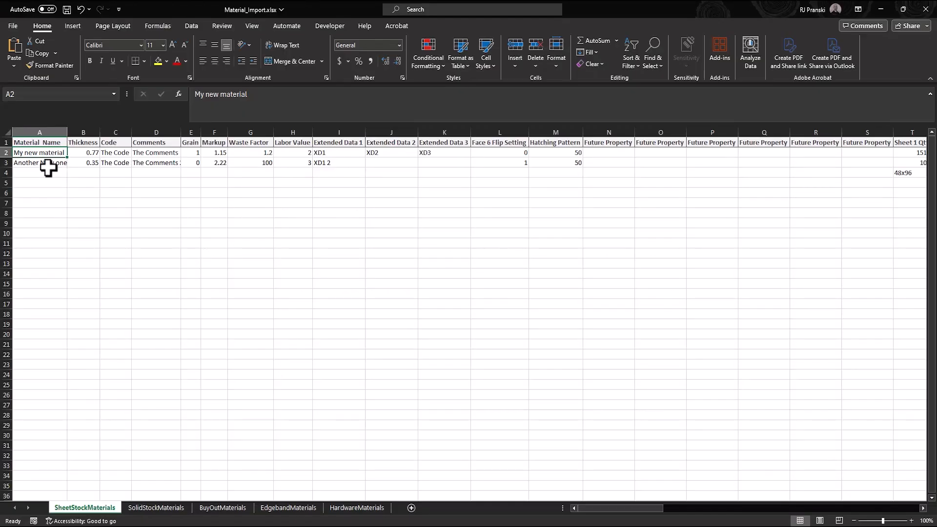
Look through the SolidStockMaterials, EdgebandMaterials and HardwareMaterials sheets of the sample import file
left_click(166, 509)
left_click(283, 511)
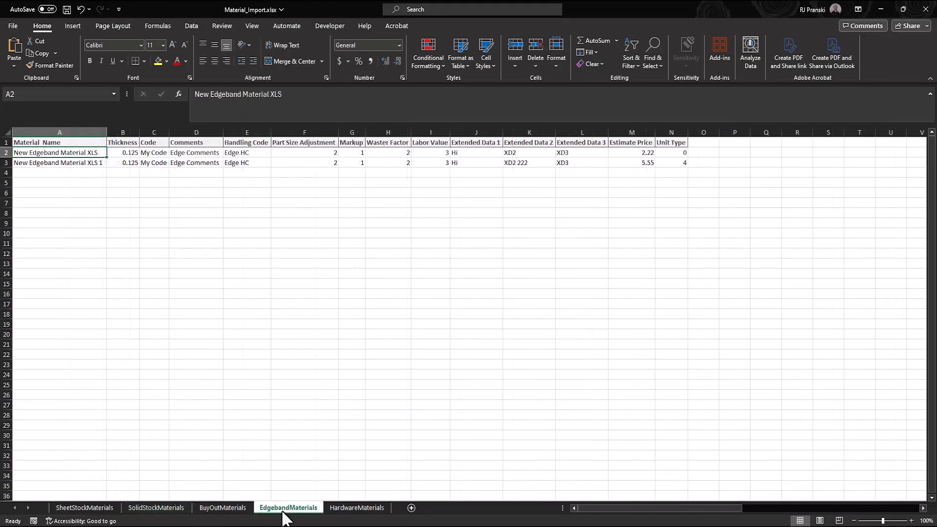
left_click(336, 511)
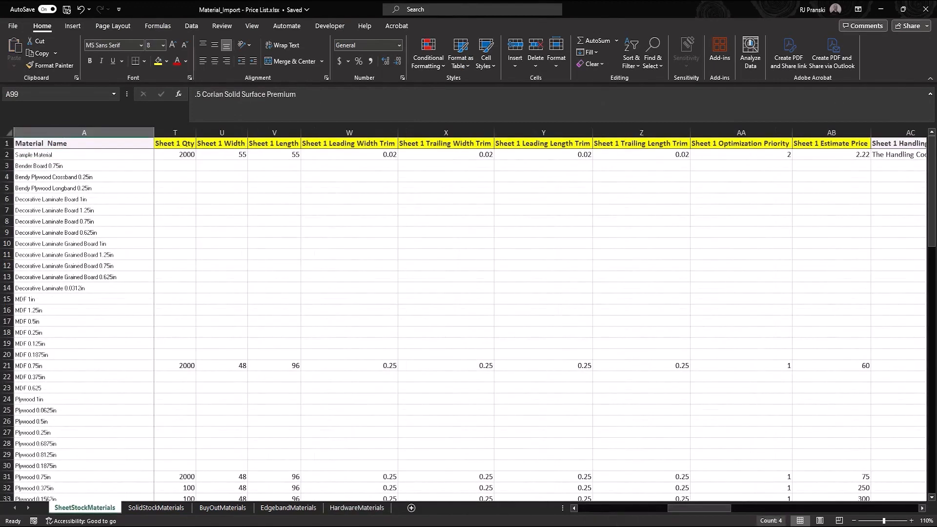
In the Material_Import - Price List workbook, examine the second sheet size columns down to the solid surface rows
left_click_drag(703, 508, 791, 510)
scroll(724, 332, "down", 1)
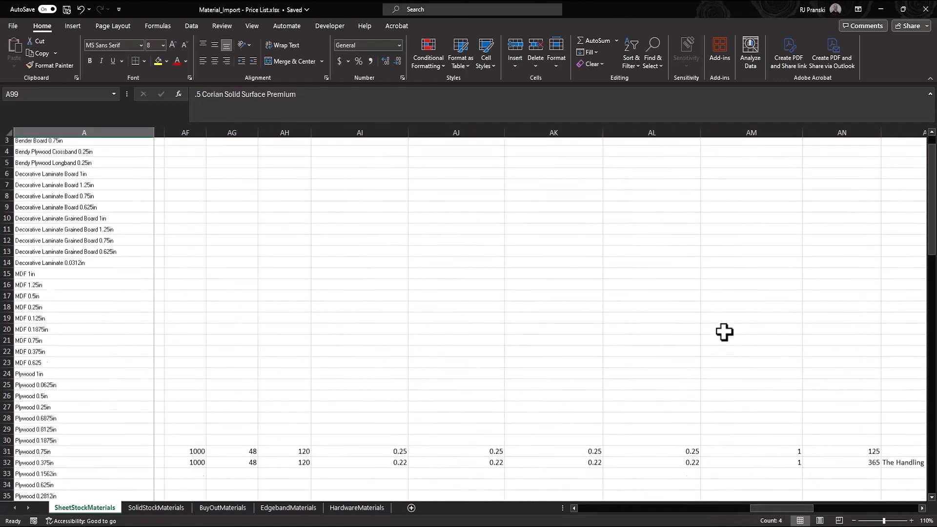
scroll(724, 332, "down", 20)
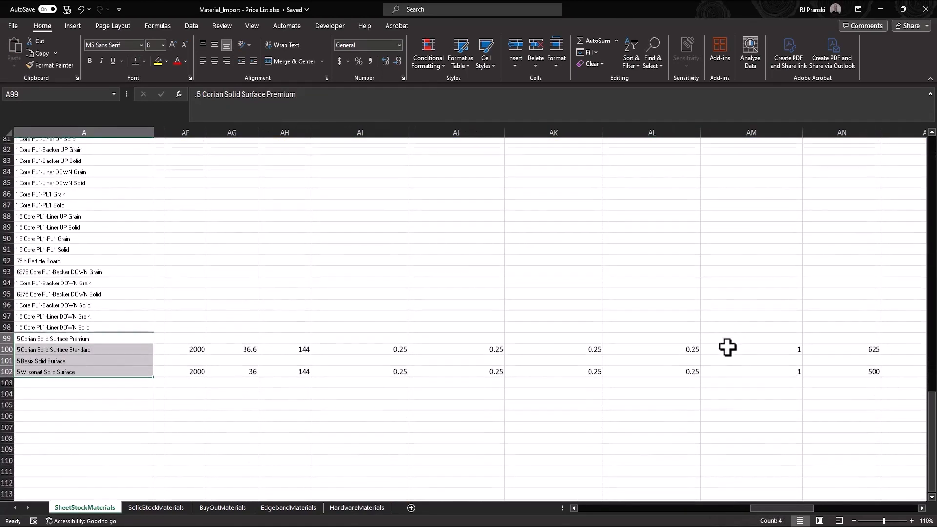
scroll(728, 347, "down", 1)
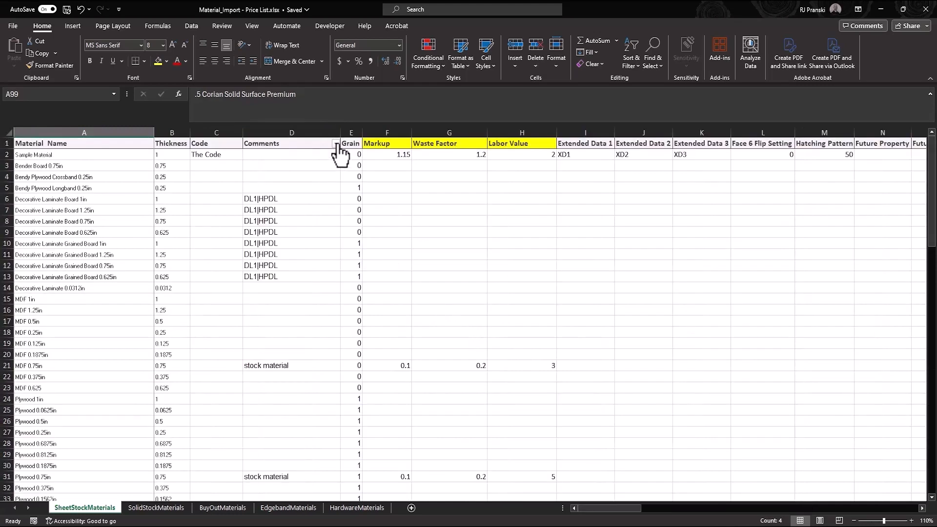
Filter the SheetStockMaterials Comments column to show only the stock material rows
left_click(336, 144)
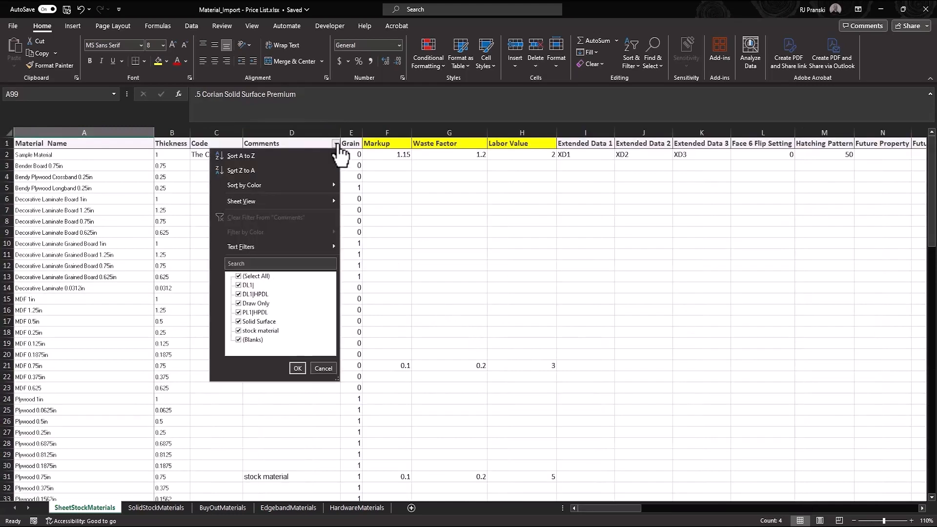
left_click(239, 276)
left_click(238, 331)
left_click(298, 368)
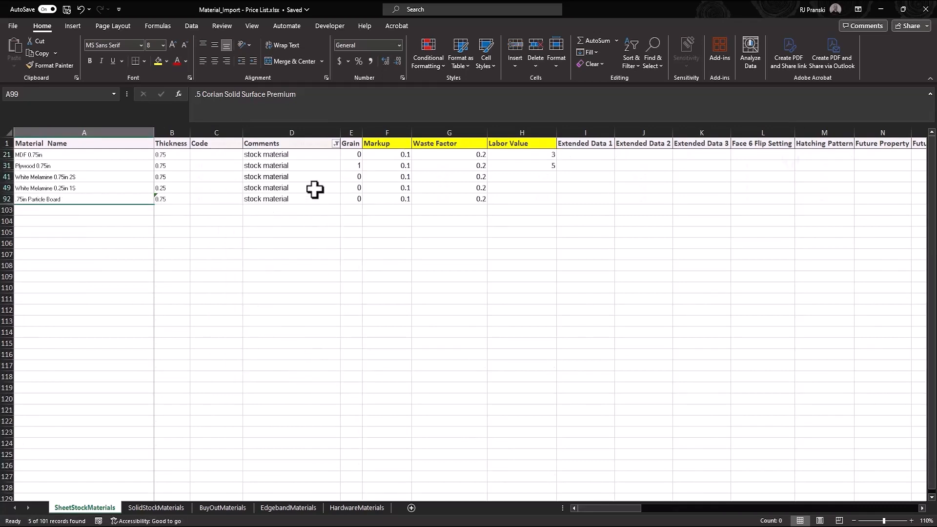
Set Sheet 1 Estimate Prices: MDF 0.75in 62.5, Plywood 0.75in 78.78, White Melamine 0.75in 2S 55.9, White Melamine 0.25in 1S 37, .75in Particle Board 43
scroll(791, 157, "right", 6)
left_click(791, 155)
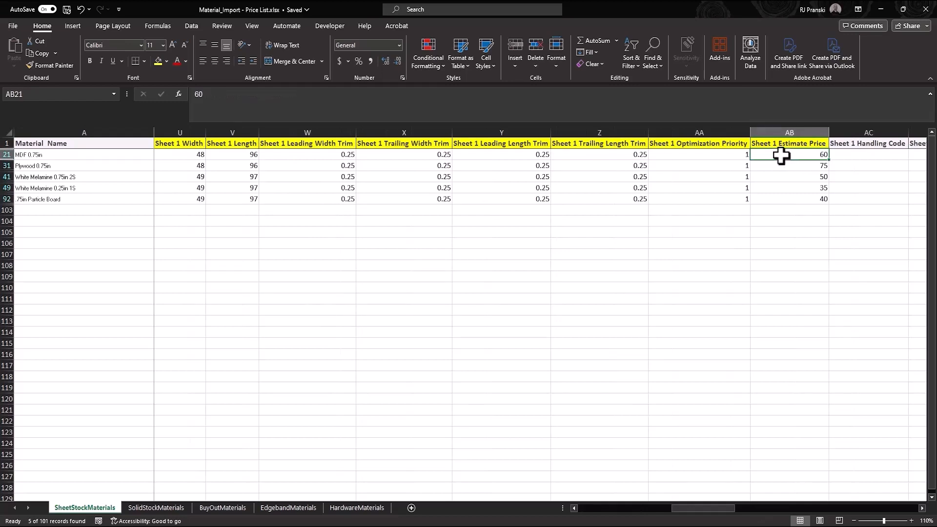
type("62.5")
key("Return")
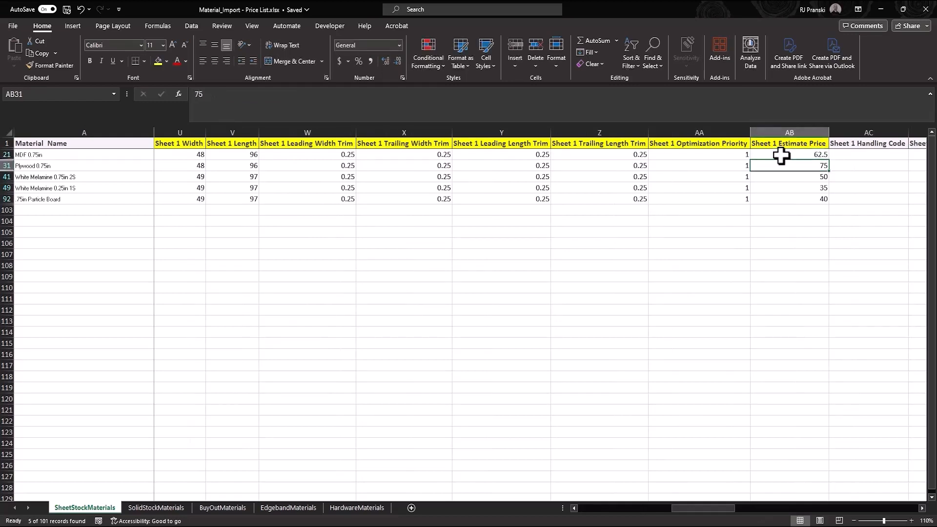
type("78")
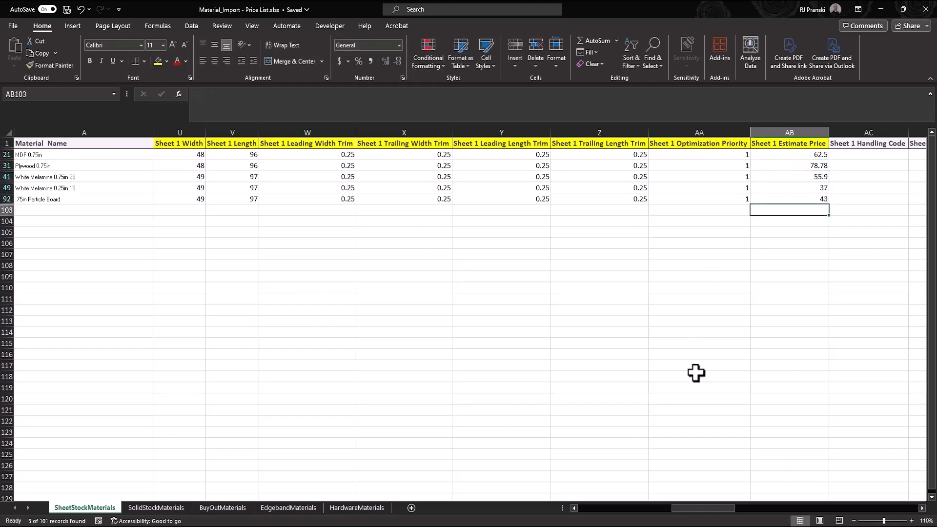
Reset the Comments column filter to include all values so every sheet stock material is listed
left_click_drag(685, 509, 581, 508)
left_click(336, 143)
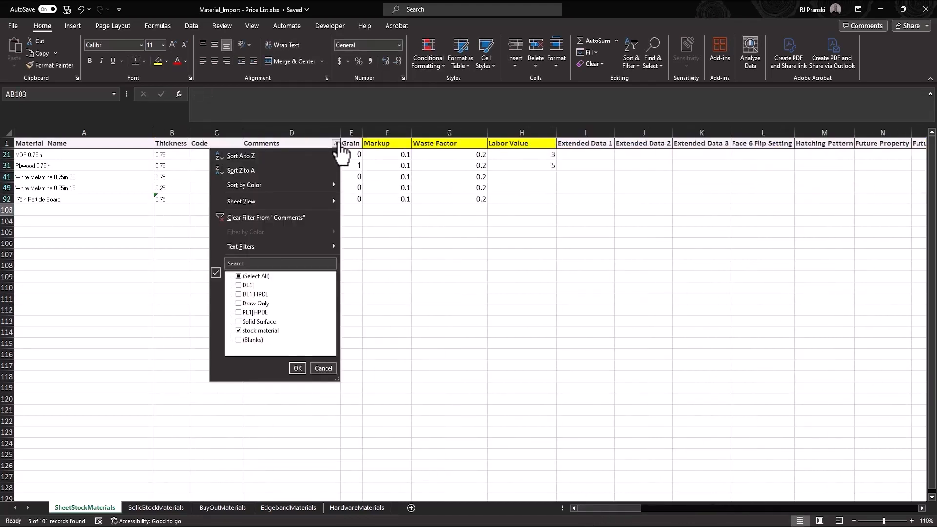
left_click(239, 276)
left_click(293, 368)
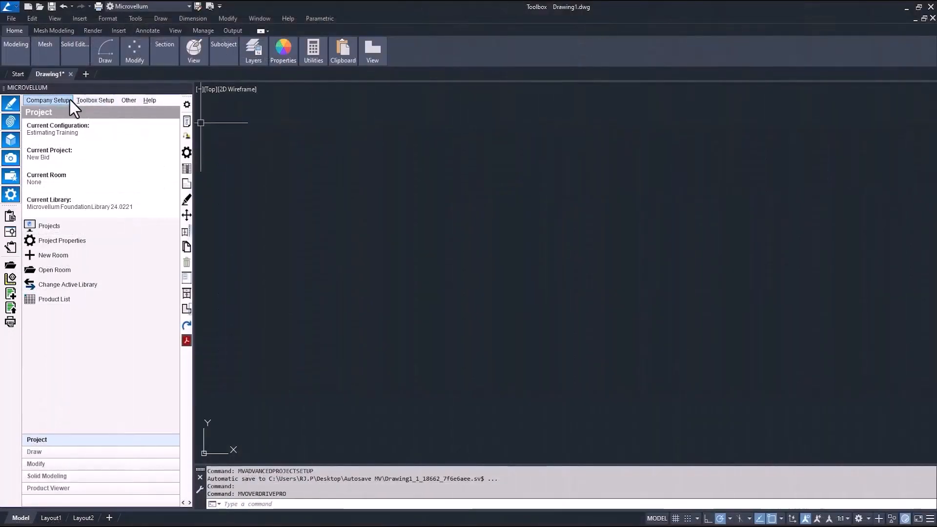
Switch to Microvellum Toolbox and open the Database Management tools through the configuration's utilities
left_click(88, 100)
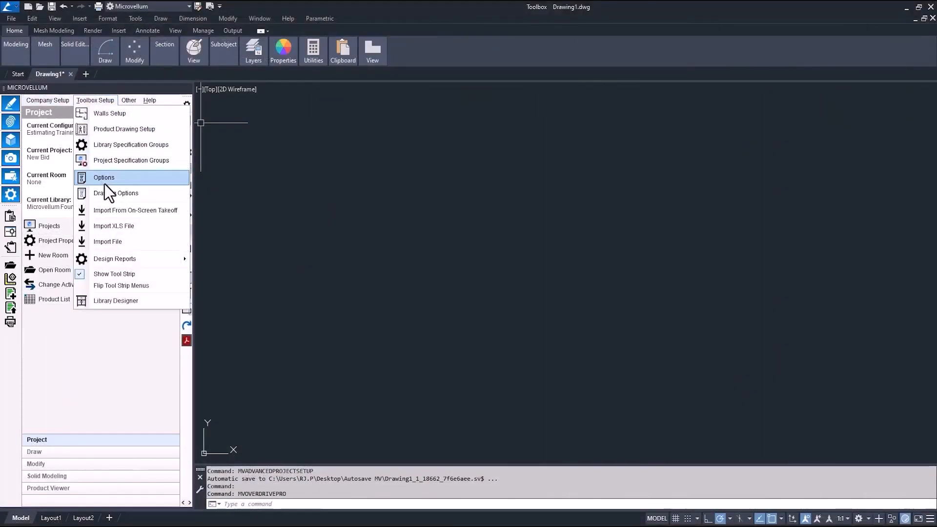
left_click(103, 180)
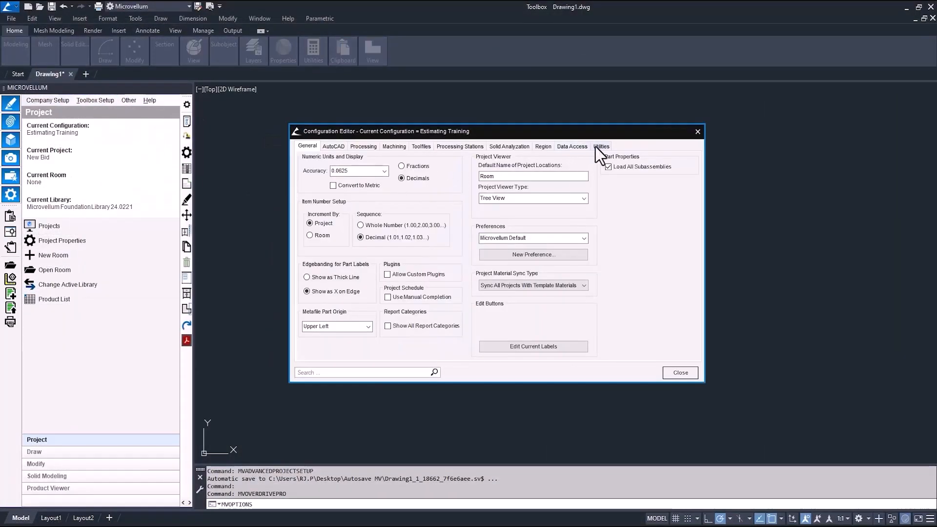
left_click(600, 146)
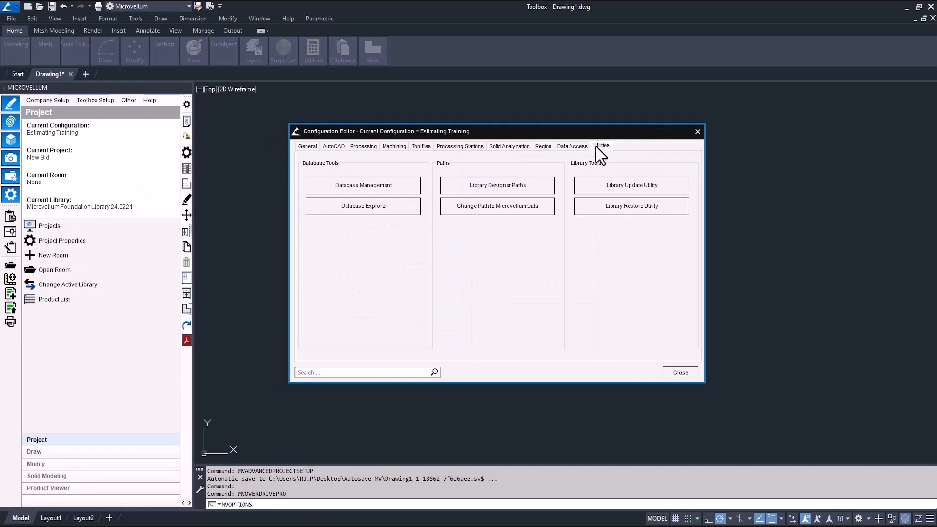
left_click(357, 186)
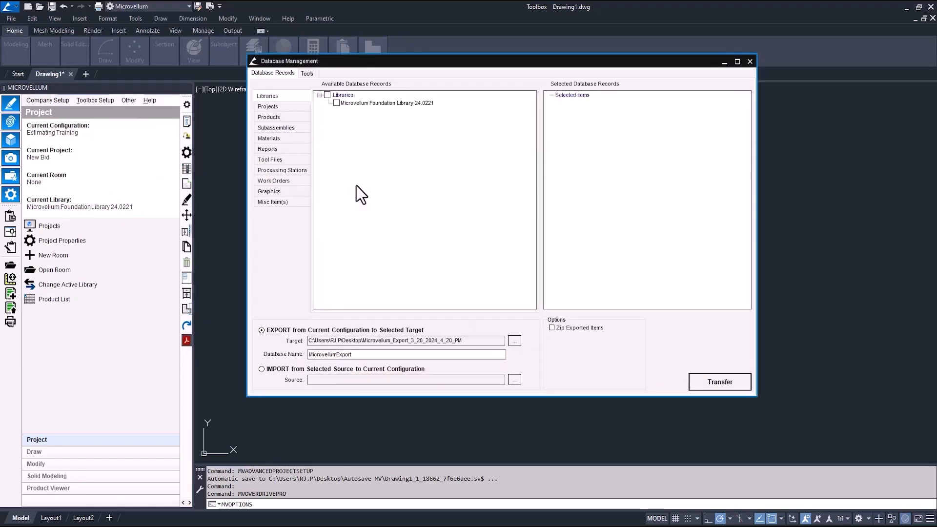
left_click(311, 74)
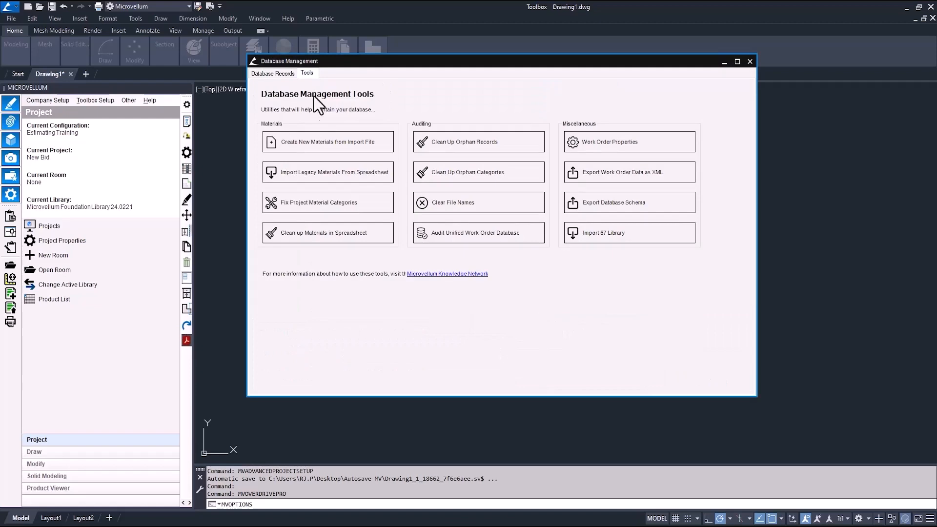
Create materials from the price list import file, accepting both the new materials and the updates to existing ones
left_click(312, 139)
left_click(775, 438)
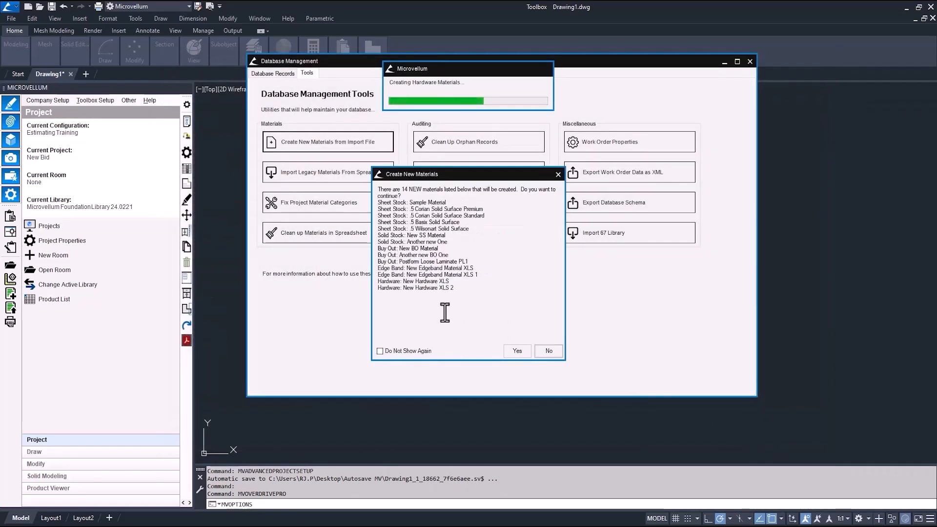
left_click(521, 350)
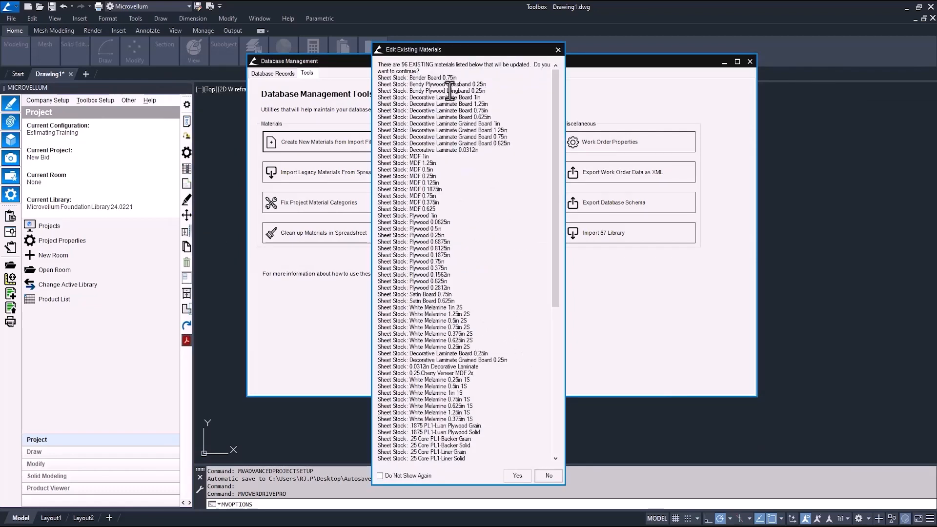
left_click_drag(556, 111, 551, 310)
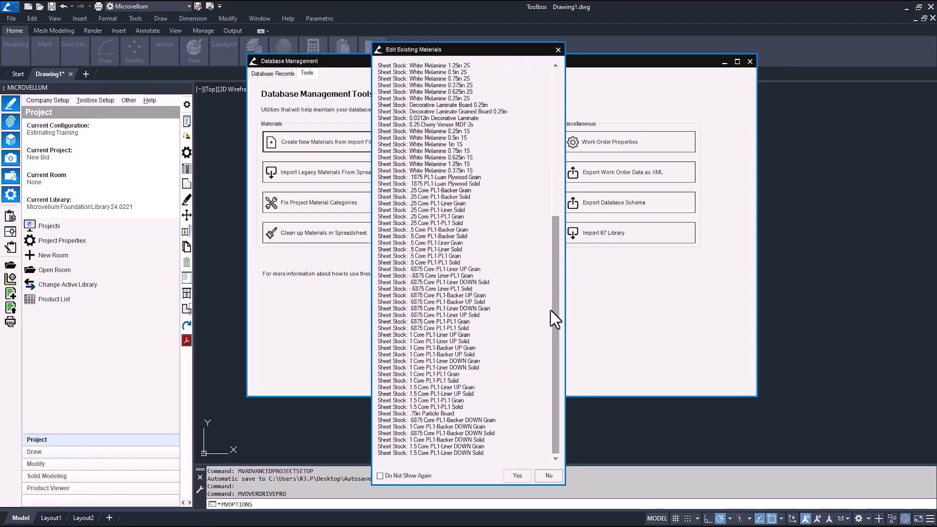
left_click(518, 476)
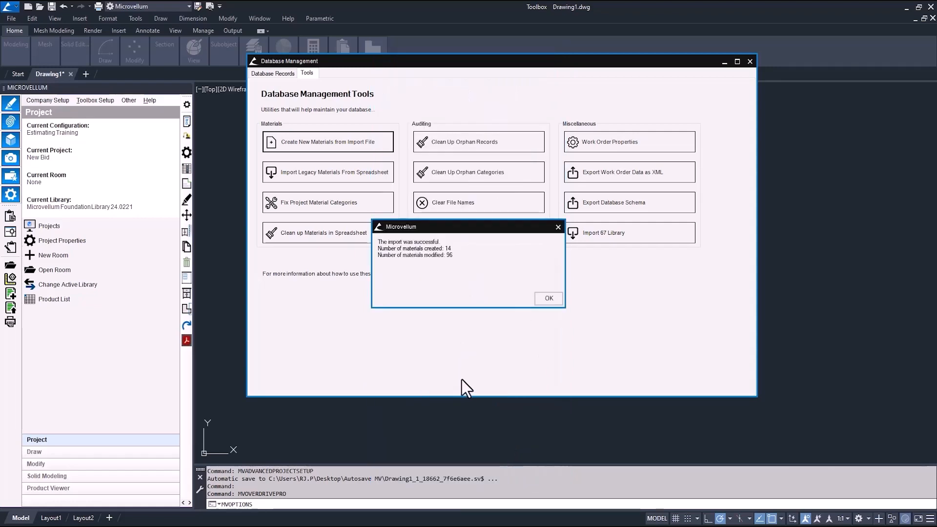
left_click(549, 299)
Open the cut part material assignments of the Imperial Decorative Laminate template in the Library Specification Groups
left_click(95, 100)
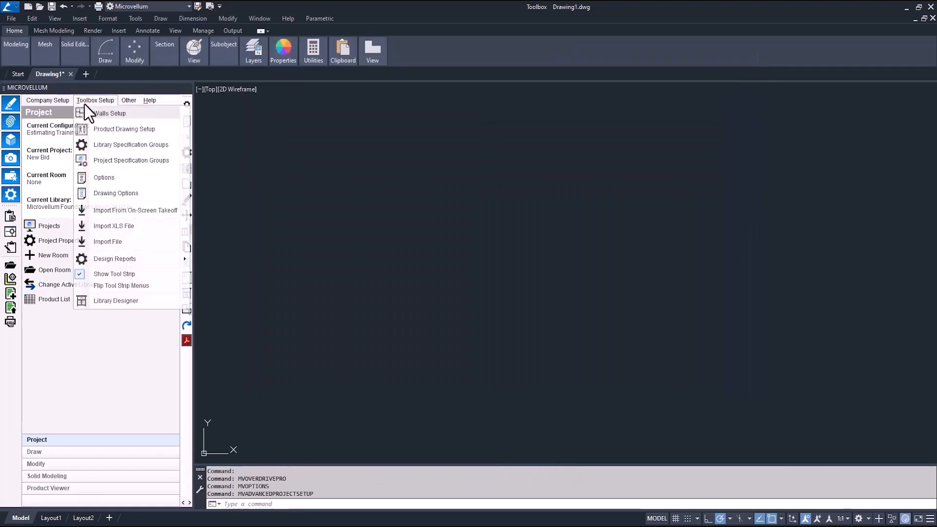
left_click(105, 145)
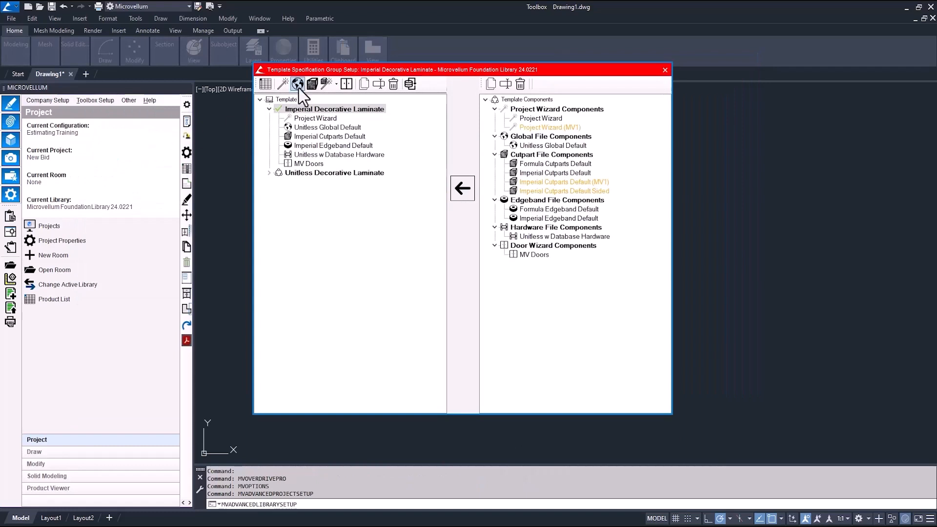
left_click(310, 83)
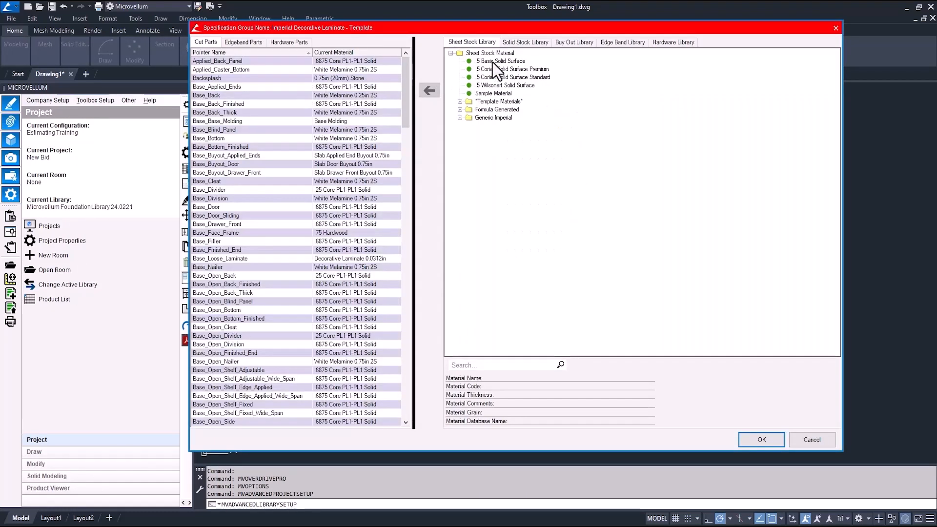
Check the Solid Stock and Buy Out libraries for imported materials and inspect the properties of Postform Loose Laminate PL1 without changing them
left_click(514, 43)
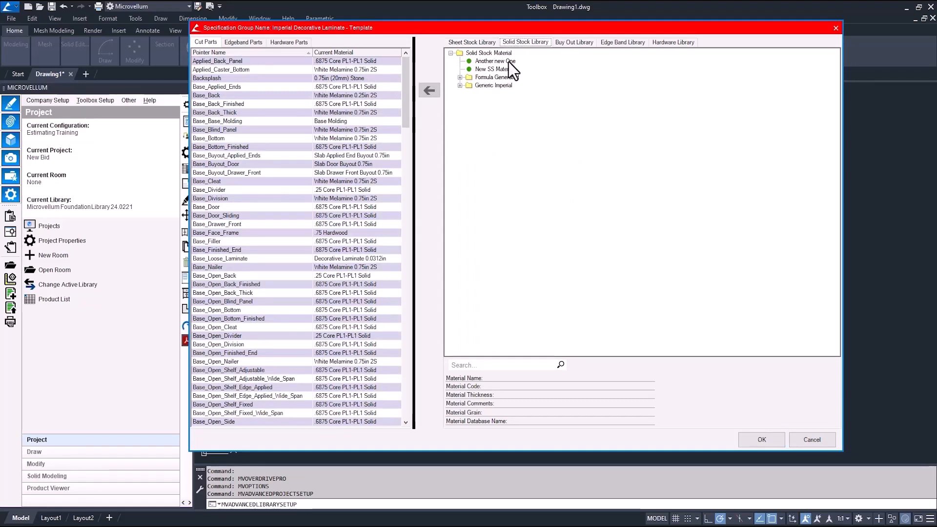
left_click(573, 42)
left_click(532, 78)
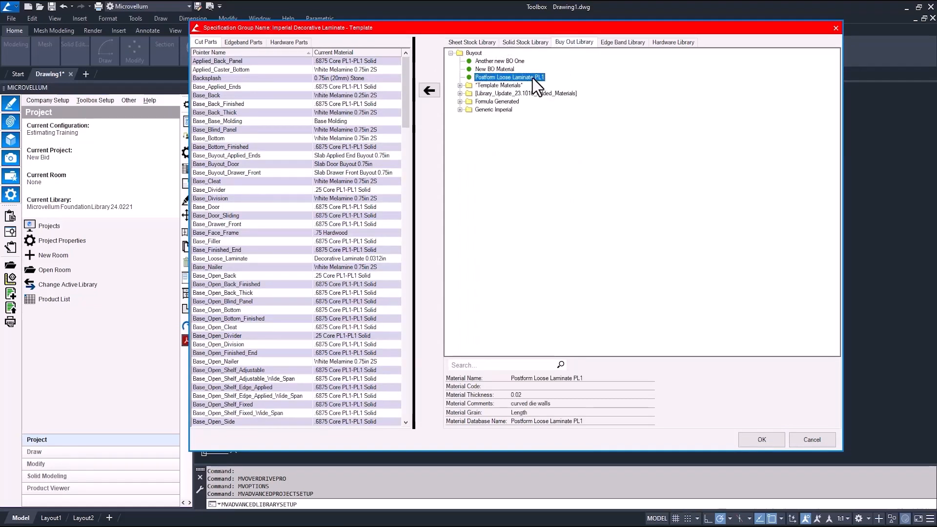
double_click(526, 77)
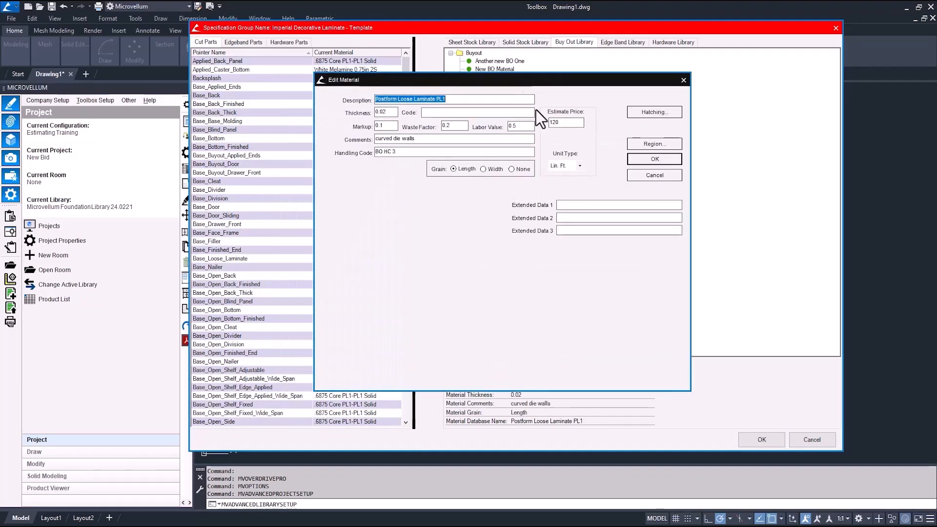
left_click(652, 174)
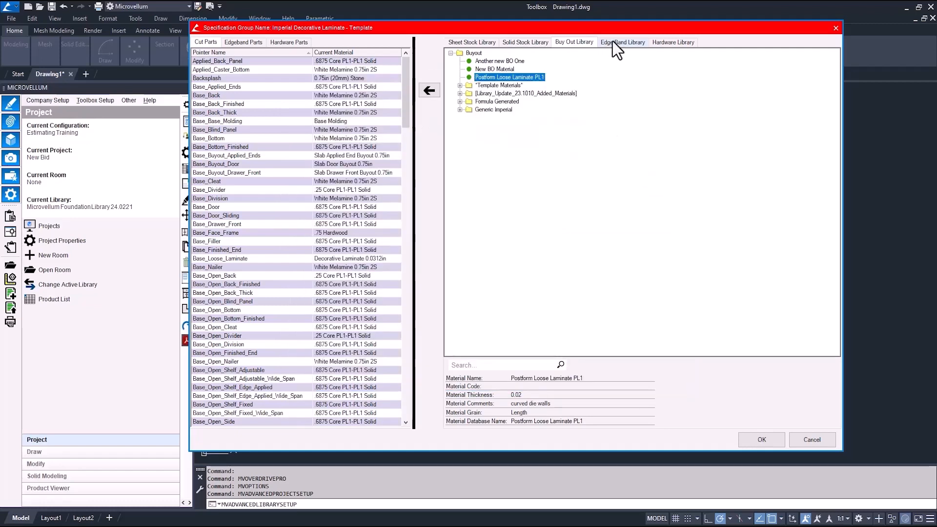
Check the Hardware Library, and inspect the properties and sheet sizes of .5 Wilsonart Solid Surface in the Sheet Stock Library
left_click(657, 42)
left_click(472, 42)
double_click(518, 84)
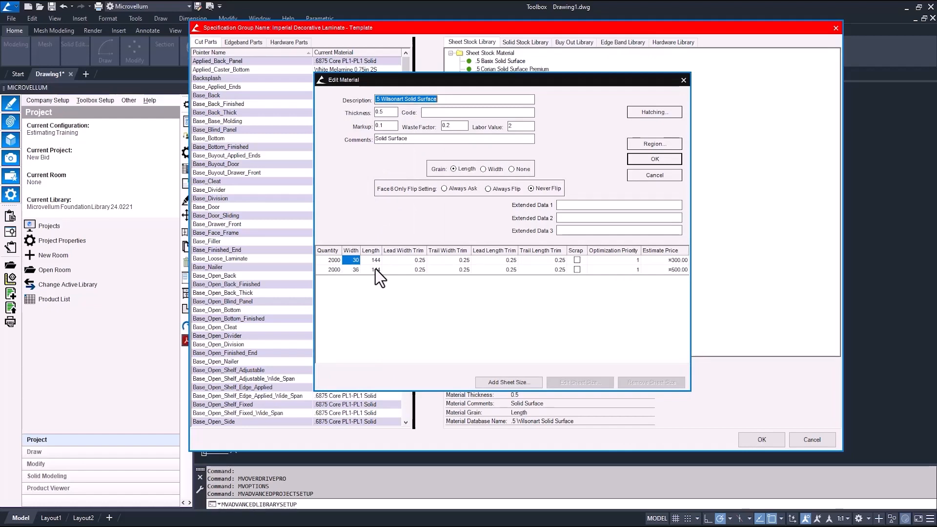
Close the solid surface material unchanged and add a category named Countertops under Generic Imperial in the Sheet Stock Library
left_click(641, 174)
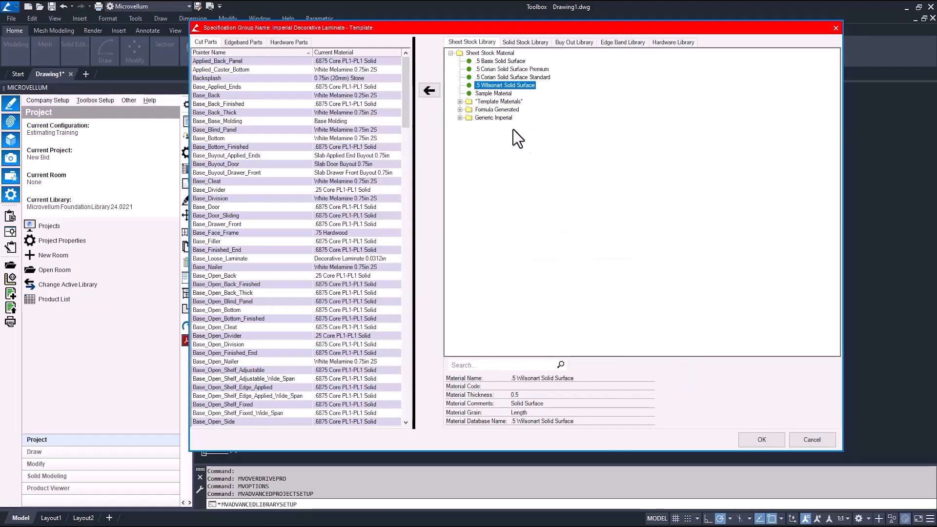
right_click(490, 118)
left_click(542, 129)
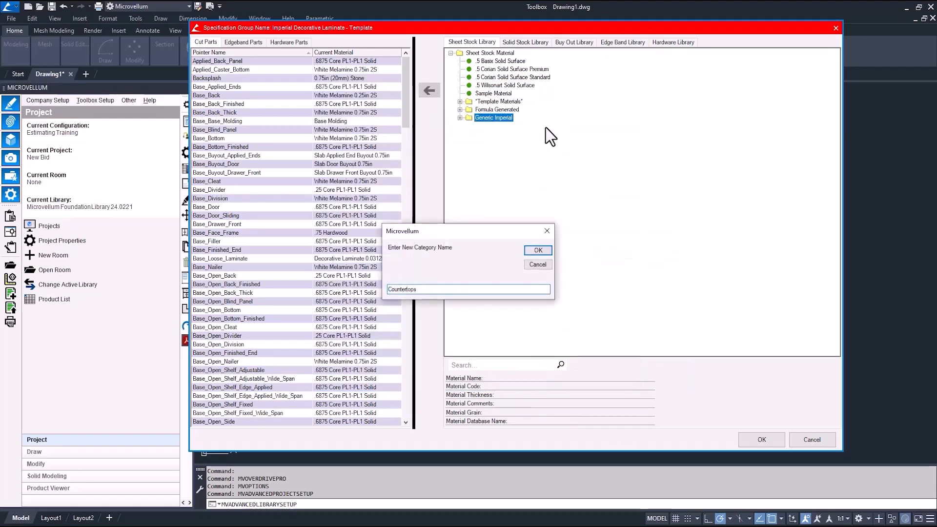
left_click(535, 249)
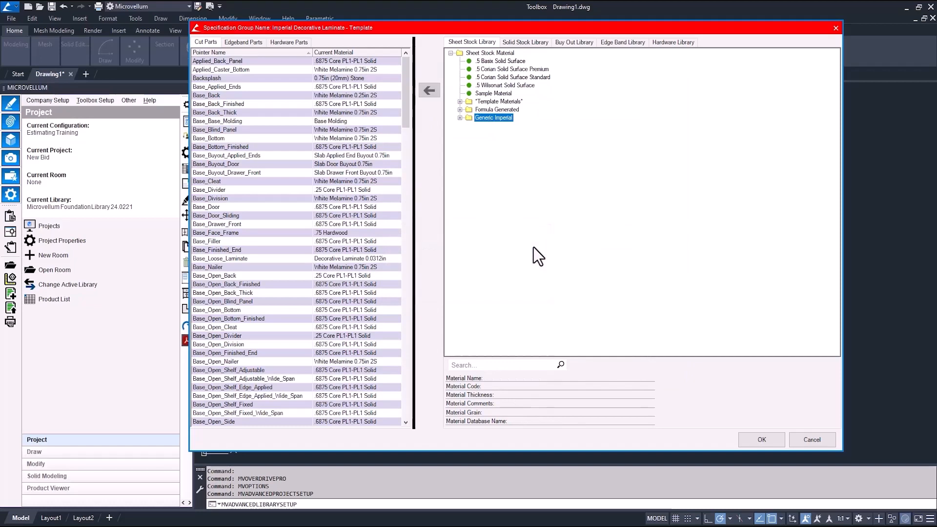
left_click(460, 118)
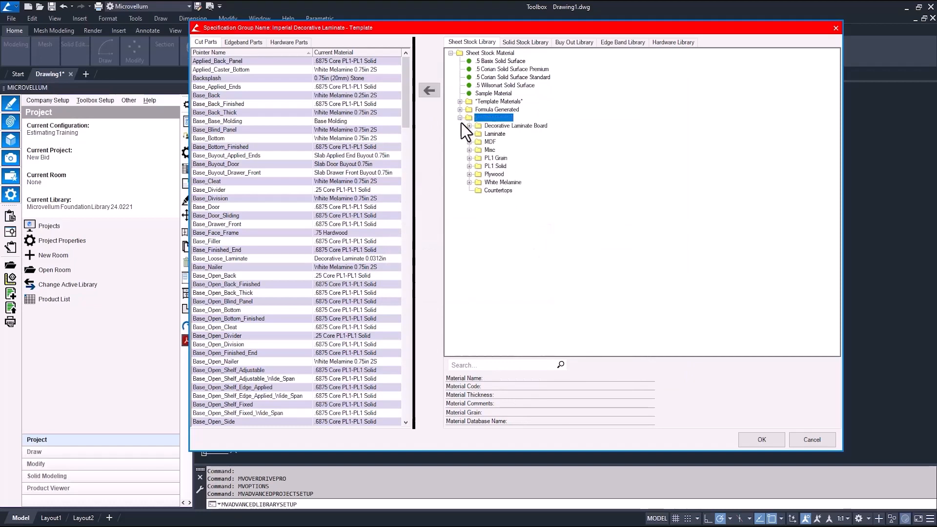
Move the Basix, both Corian and the Wilsonart .5 solid surface materials into the Countertops category
left_click(493, 62)
left_click(498, 87, "shift")
right_click(500, 60)
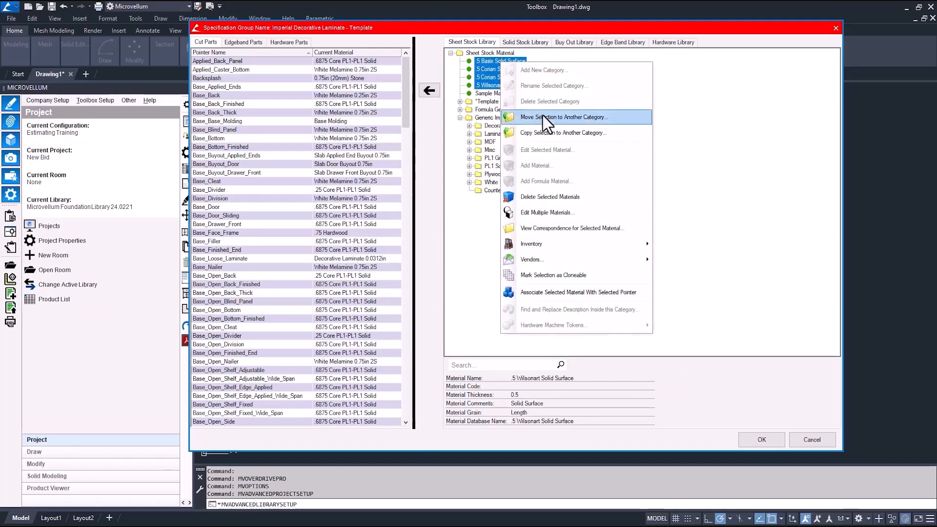
left_click(543, 117)
left_click(471, 127)
left_click(464, 352)
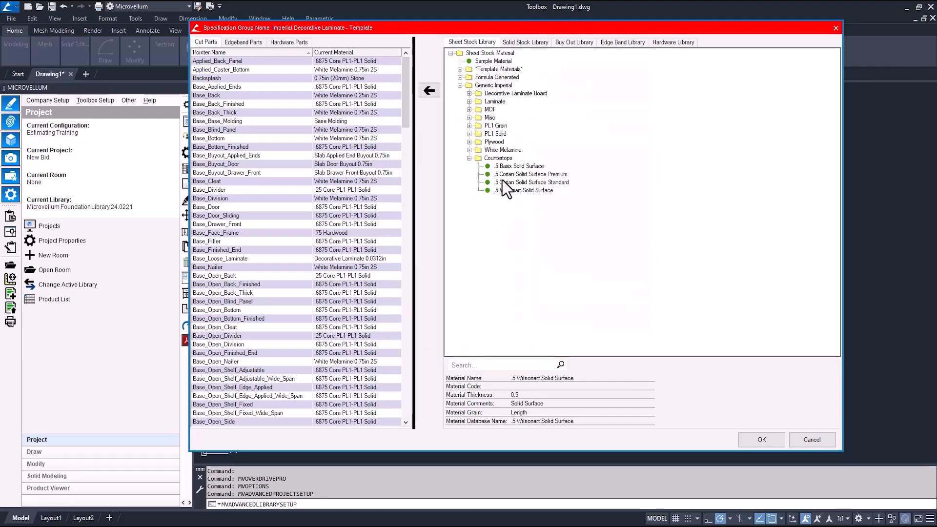
Inspect the properties and sheet prices of White Melamine 0.75in 2S and Plywood 0.75in without changing them
double_click(496, 151)
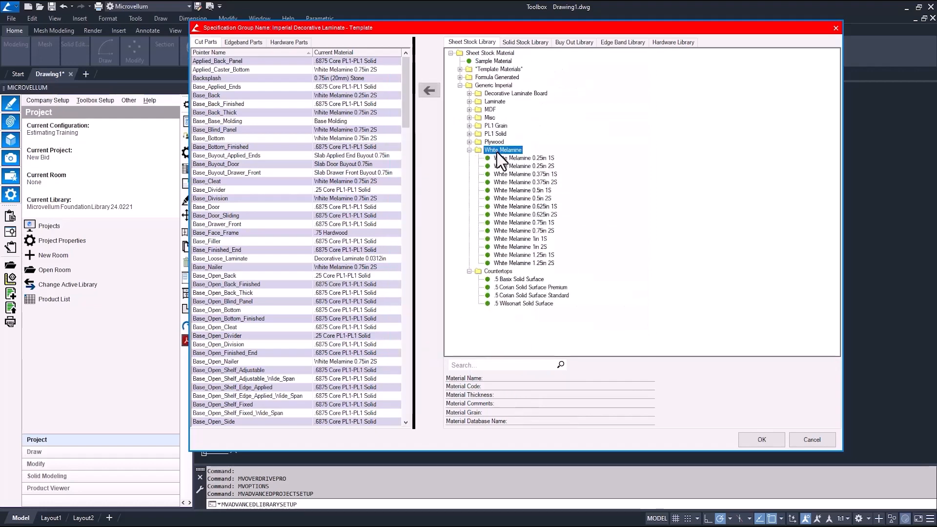
double_click(516, 231)
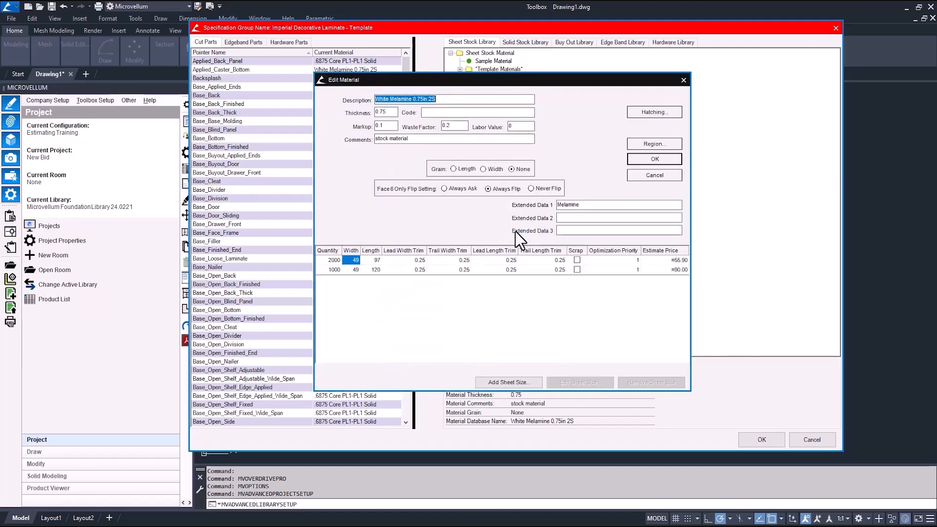
left_click(655, 177)
double_click(494, 142)
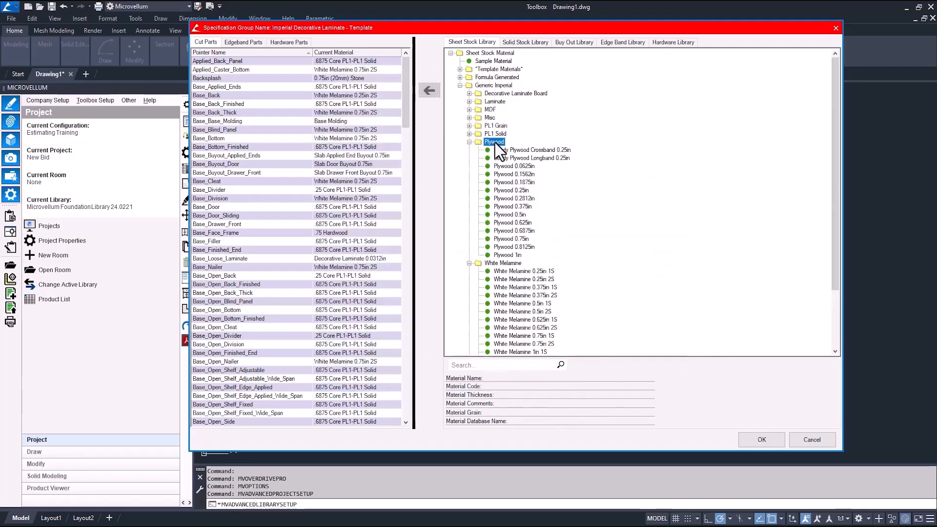
double_click(504, 239)
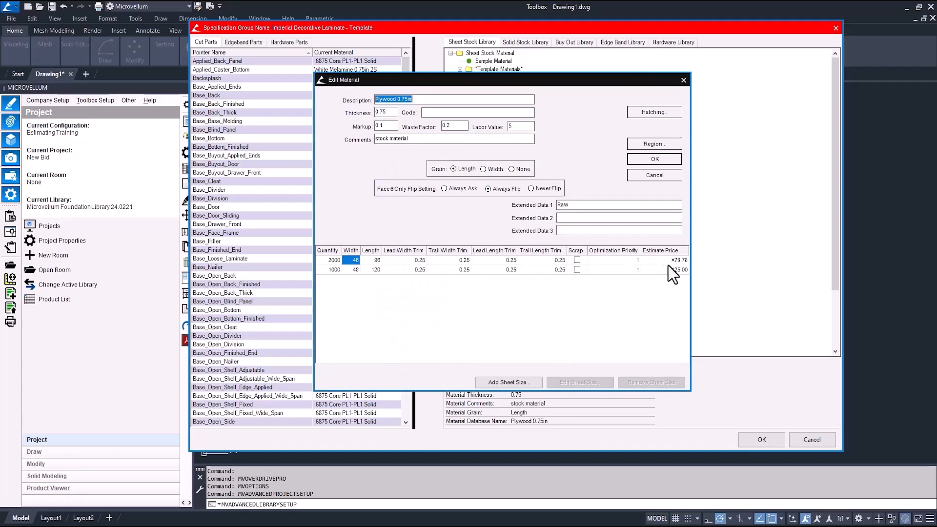
left_click(637, 174)
Examine the material rows in workbook M's SheetStockLibrary sheet in the Workbook Designer, and close the template's material assignments in Microvellum
left_click(260, 86)
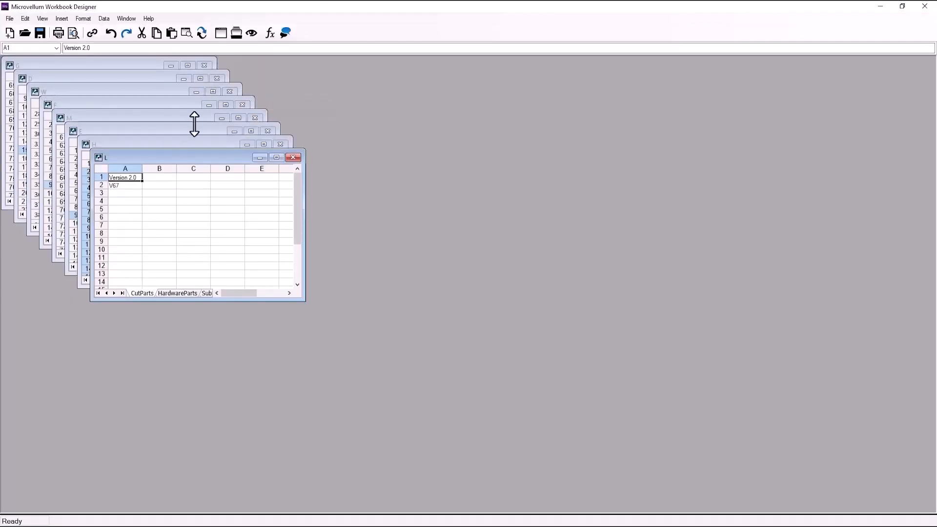
double_click(127, 117)
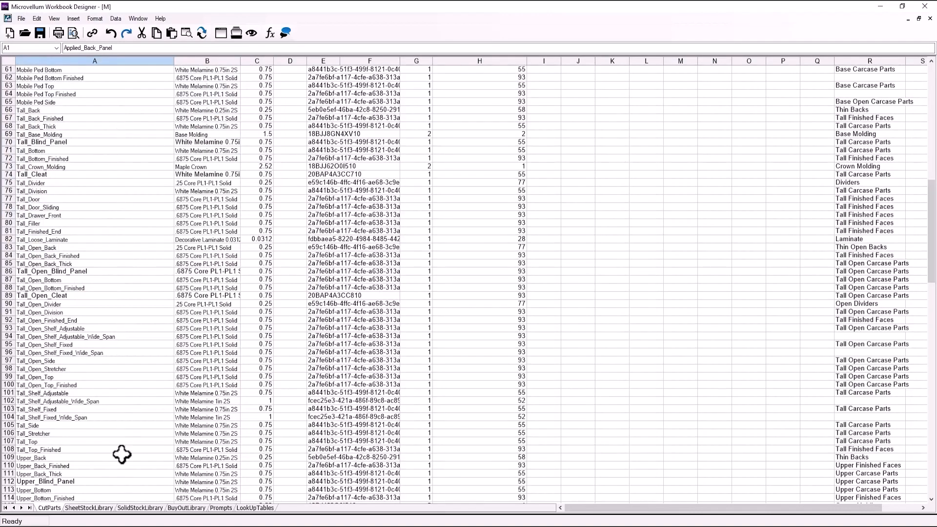
left_click(101, 510)
scroll(96, 346, "down", 7)
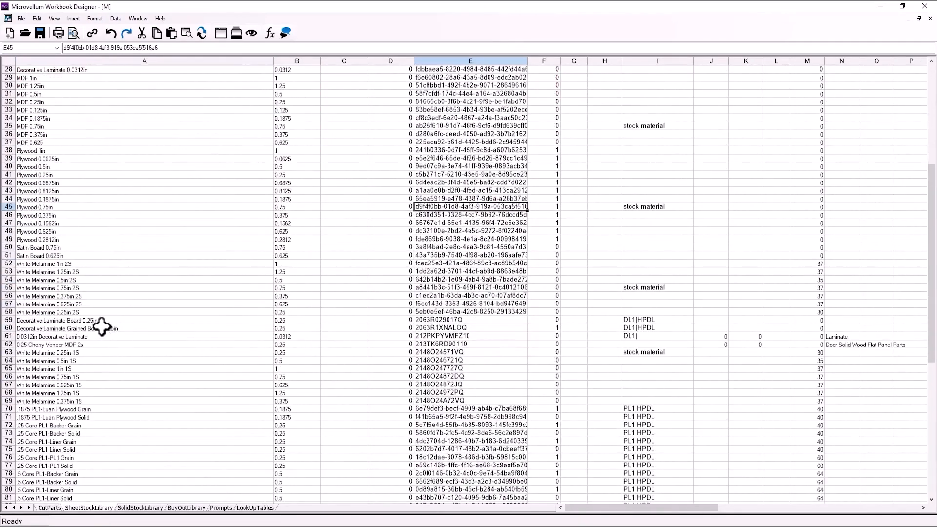
scroll(101, 324, "down", 8)
left_click_drag(91, 344, 90, 377)
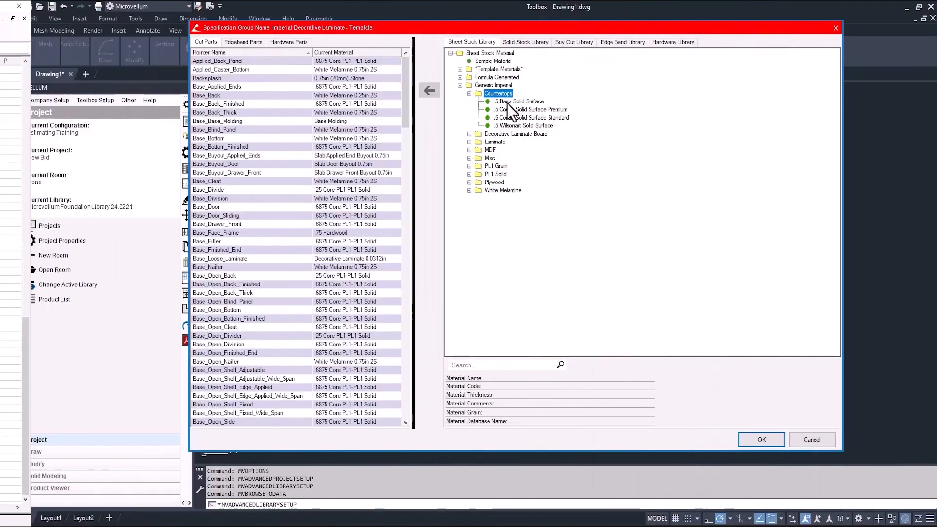
left_click(802, 440)
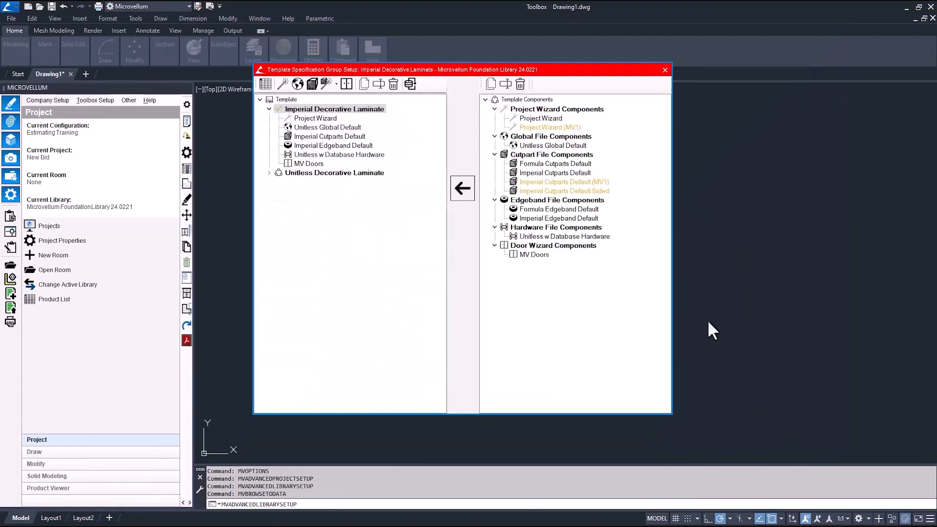